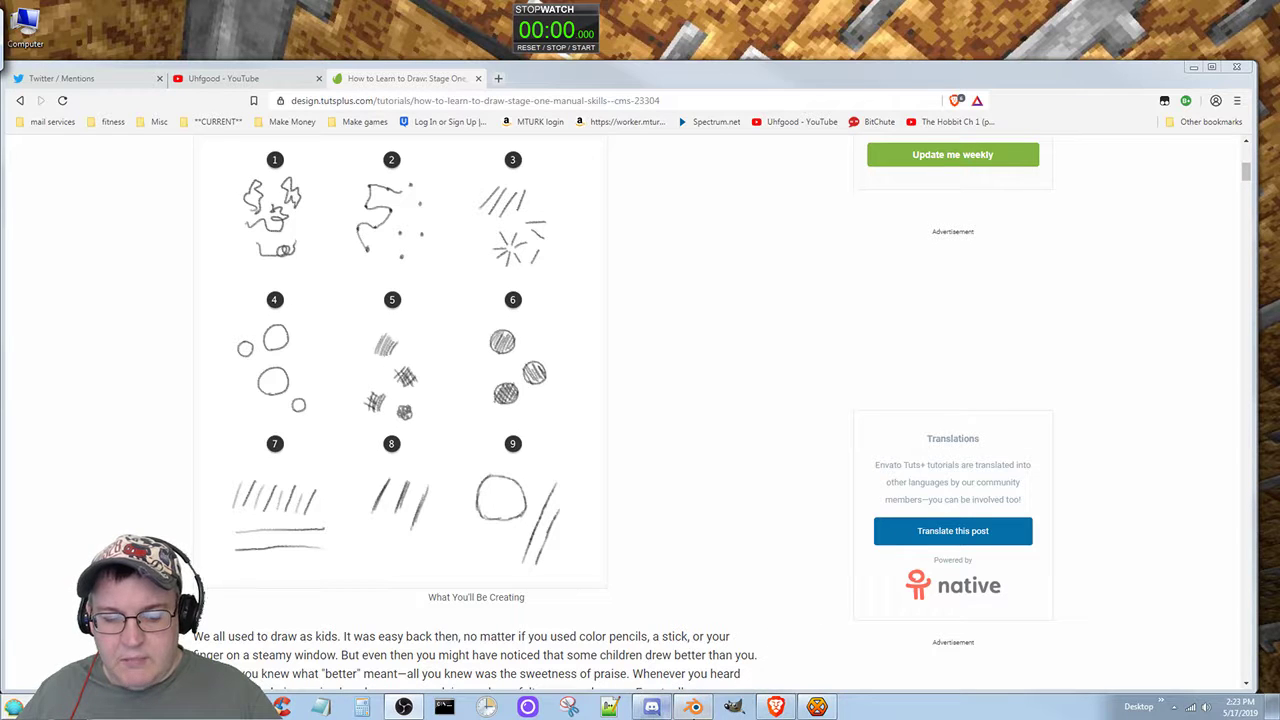
Step: Switch to the doodles2.blend drawing in Blender and start the stopwatch for the practice session
click(692, 707)
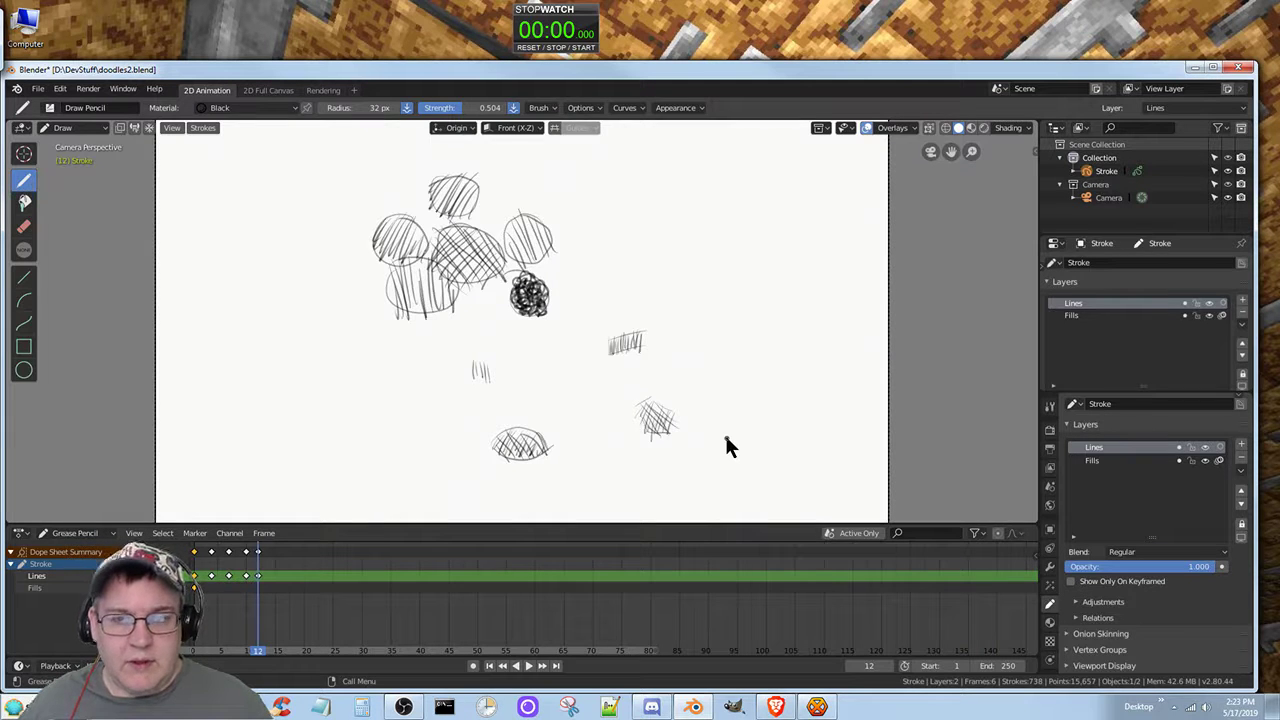
click(583, 50)
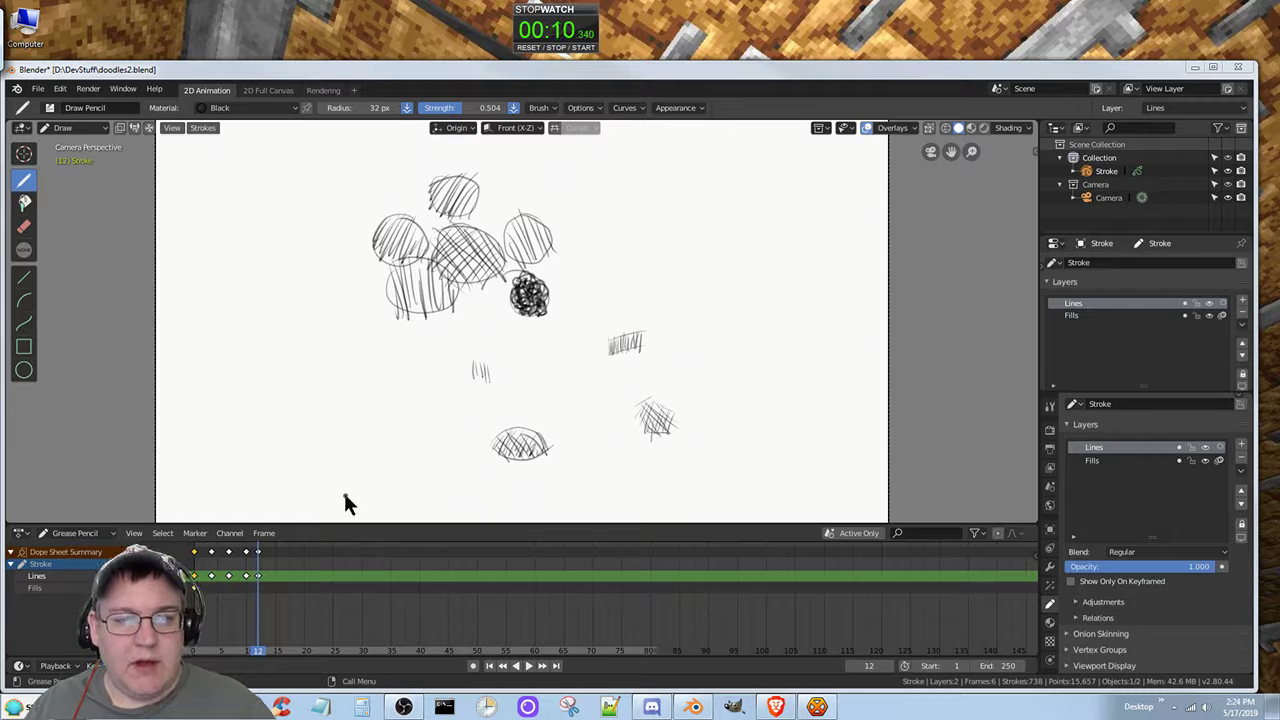
click(336, 368)
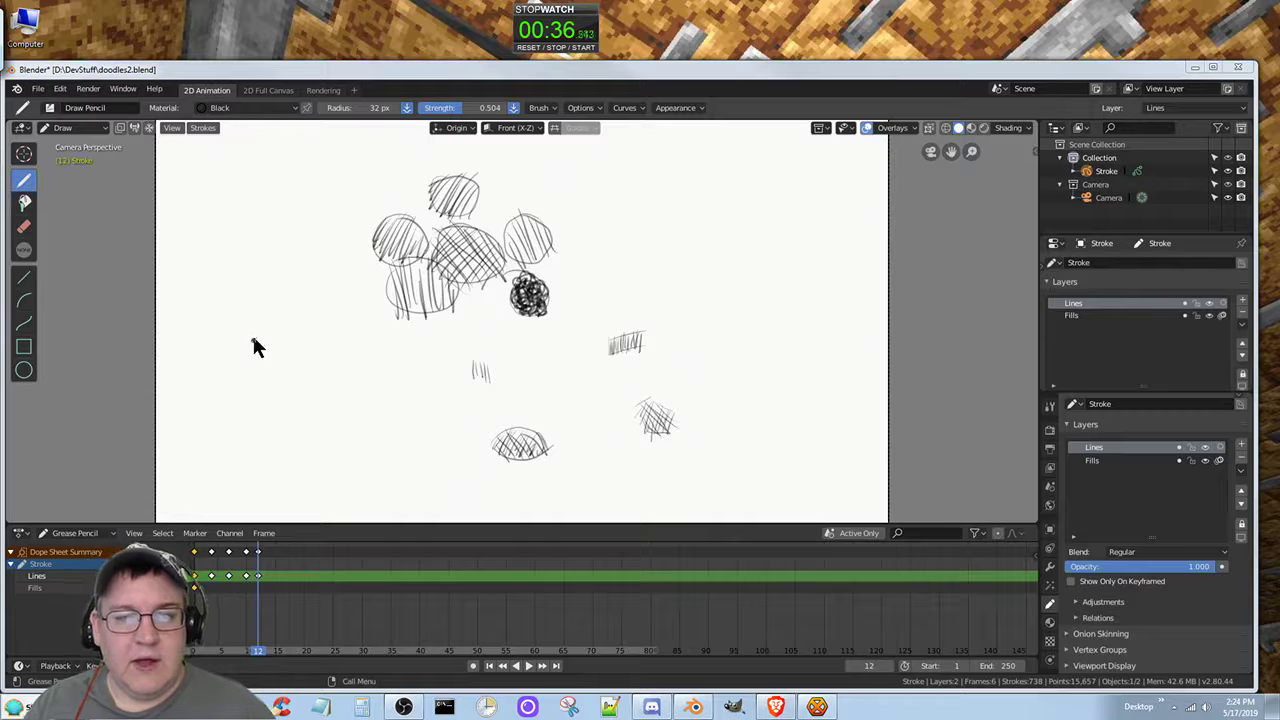
Step: Draw a group of parallel, gently rising diagonal lines in the empty lower-left area of the canvas on frame 12
click(231, 384)
drag(240, 384, 297, 355)
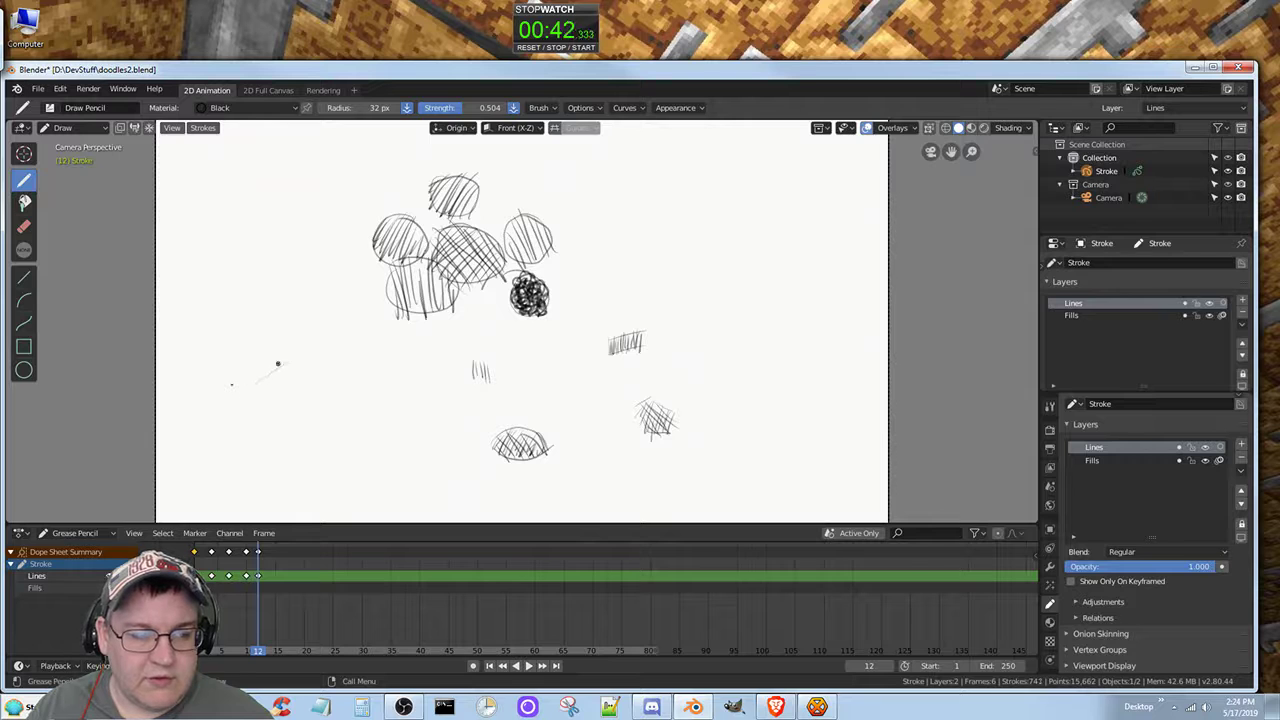
mouse_move(241, 391)
mouse_down()
mouse_move(319, 349)
mouse_move(306, 359)
mouse_move(327, 363)
mouse_up()
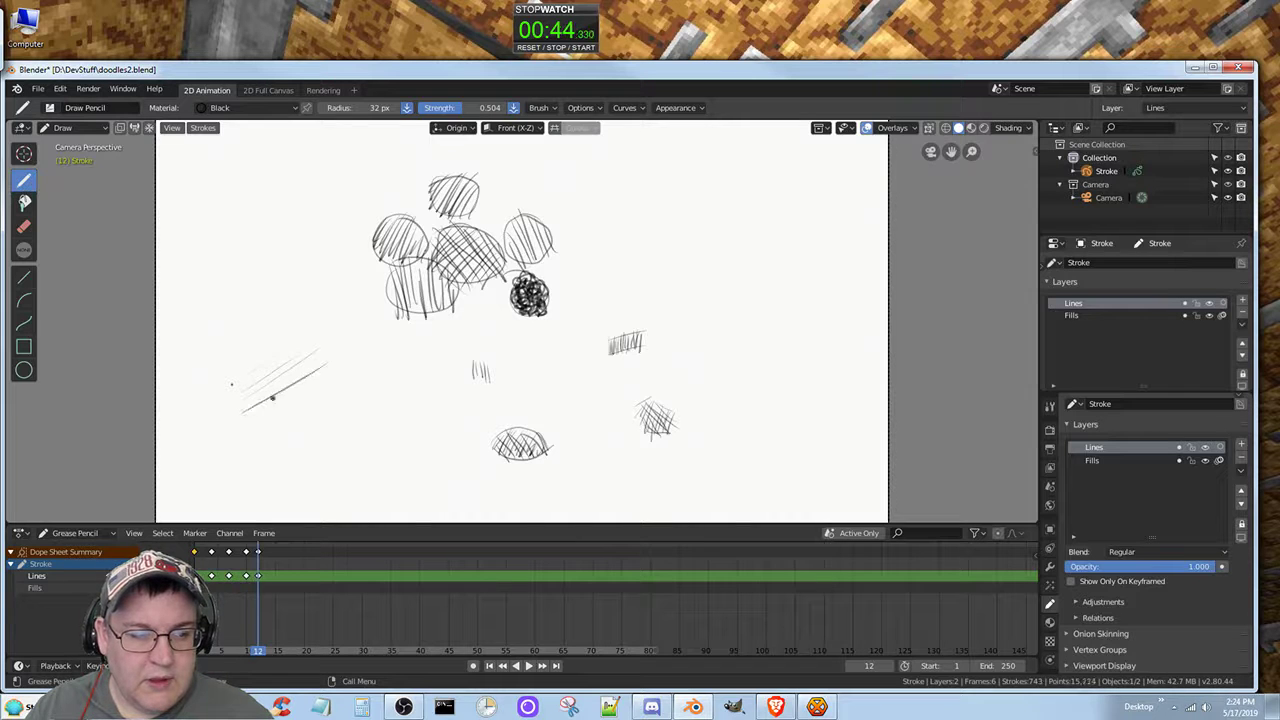
drag(249, 419, 334, 369)
drag(266, 424, 343, 383)
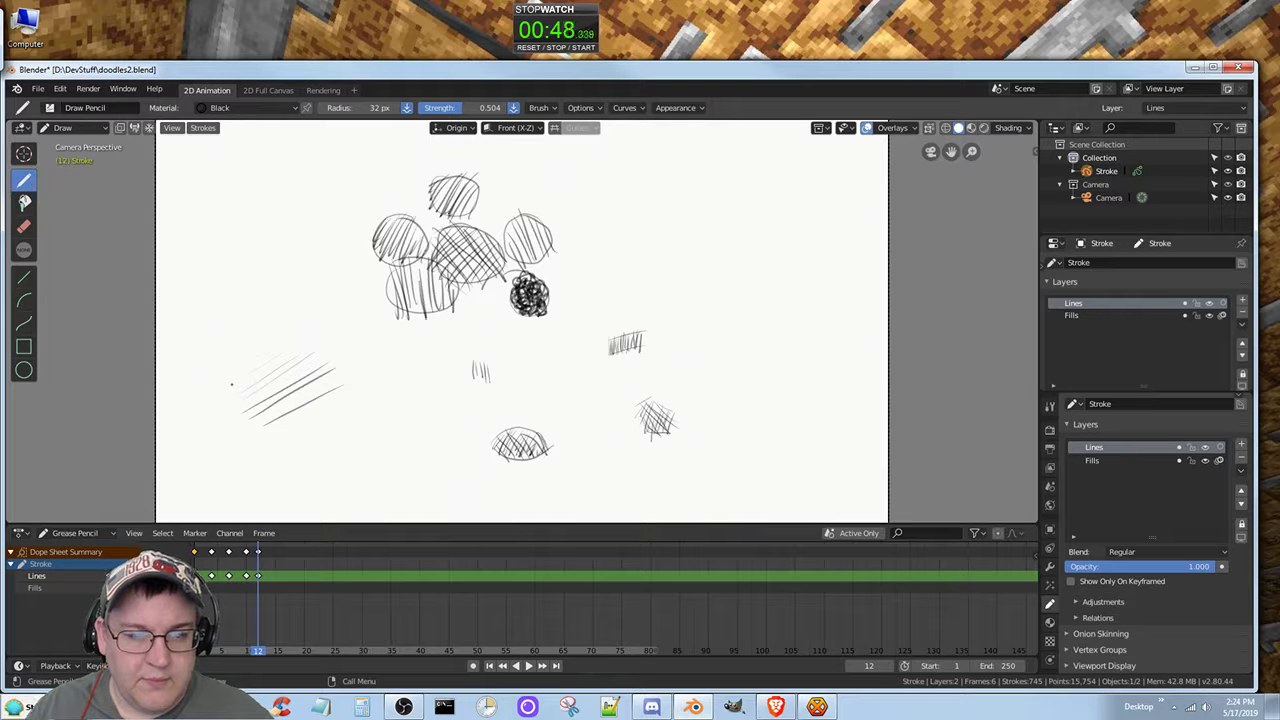
Step: Draw two rows of short, roughly parallel vertical lines on the canvas's right side, one below the other
mouse_move(660, 218)
mouse_down()
mouse_move(663, 253)
mouse_move(682, 259)
mouse_up()
drag(704, 216, 703, 254)
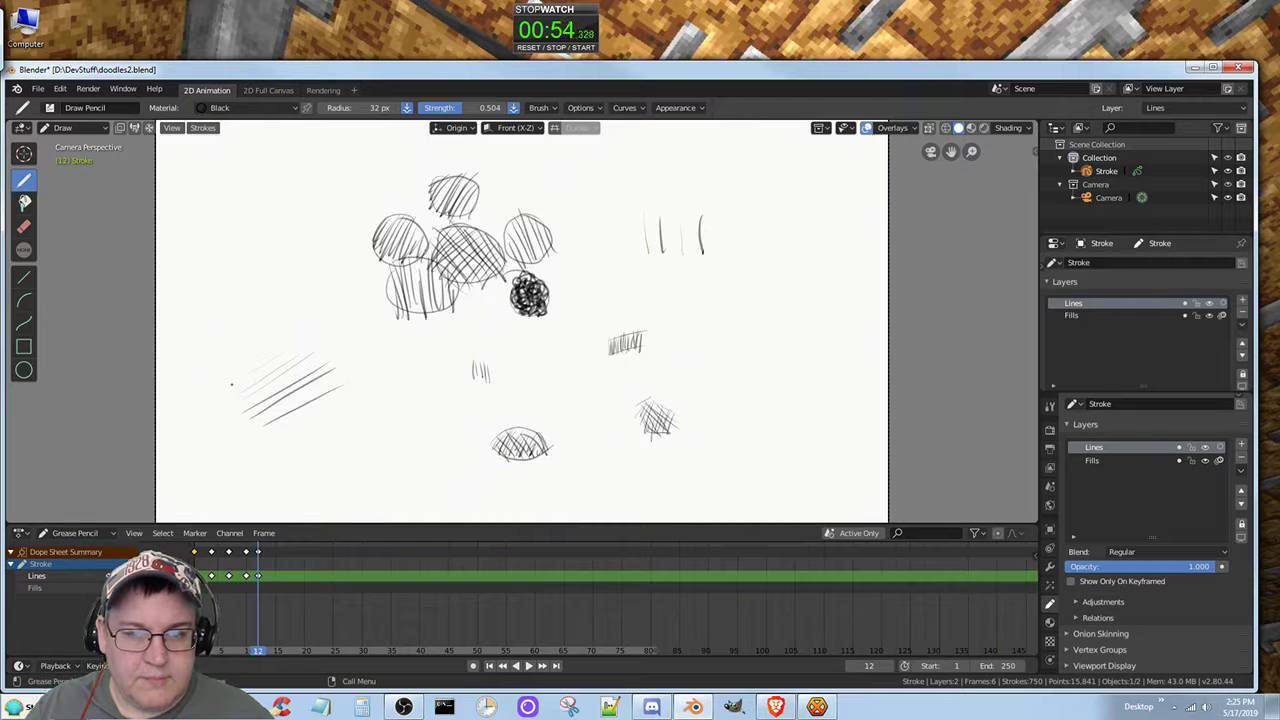
mouse_move(726, 216)
mouse_down()
mouse_move(725, 262)
mouse_move(738, 266)
mouse_up()
drag(756, 218, 754, 256)
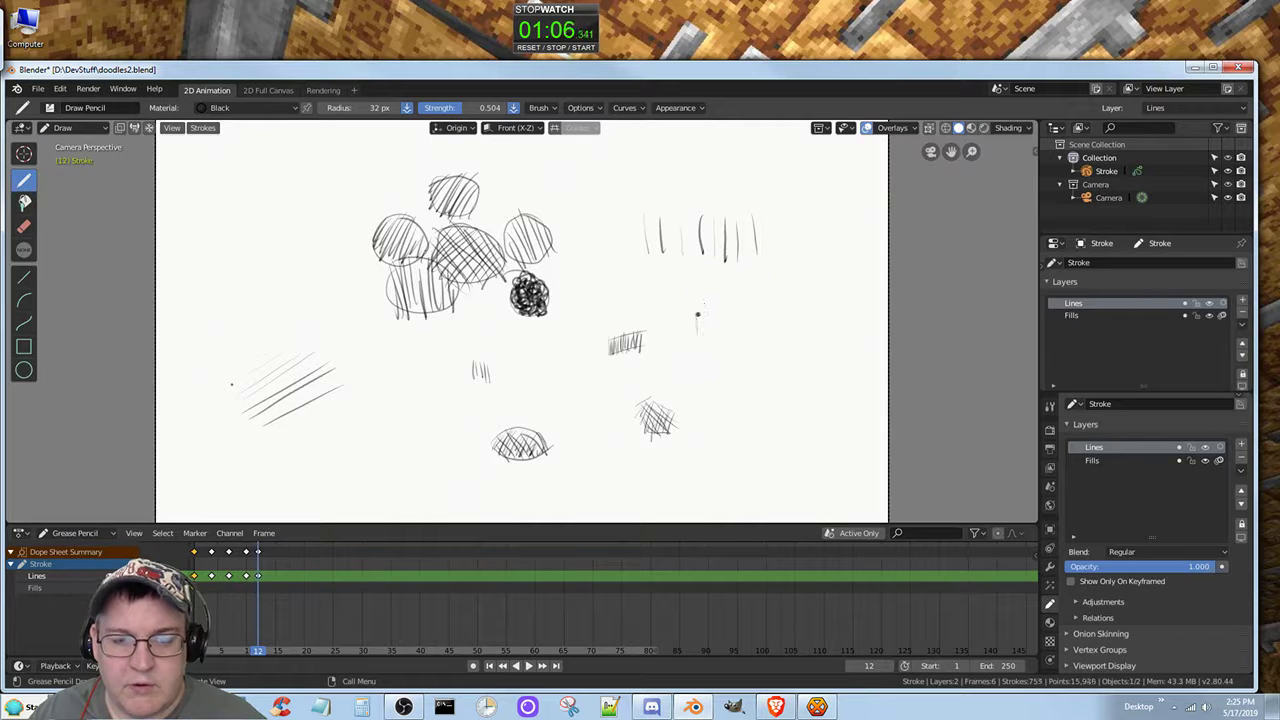
mouse_move(700, 292)
mouse_down()
mouse_move(702, 338)
mouse_move(728, 316)
mouse_move(743, 342)
mouse_up()
mouse_move(752, 296)
mouse_down()
mouse_move(756, 332)
mouse_move(790, 342)
mouse_up()
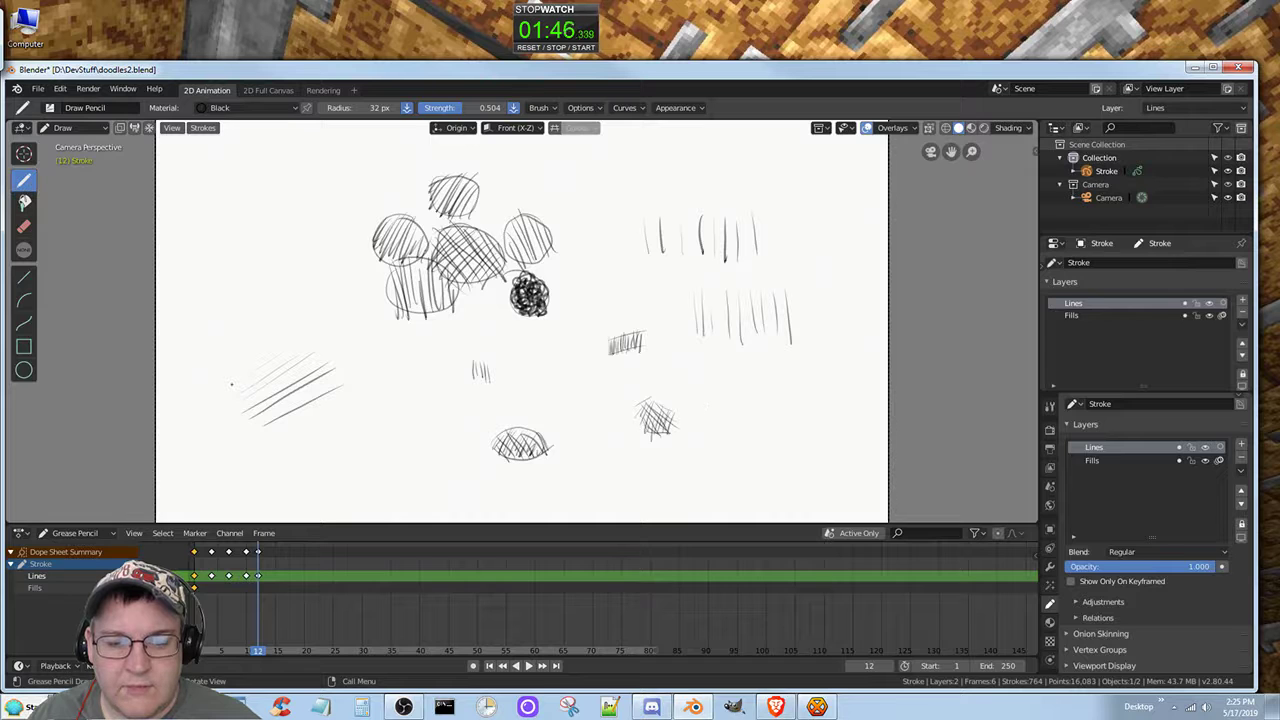
Step: Draw a band of long parallel rising diagonal lines beneath the lower row of vertical lines
drag(740, 383, 793, 358)
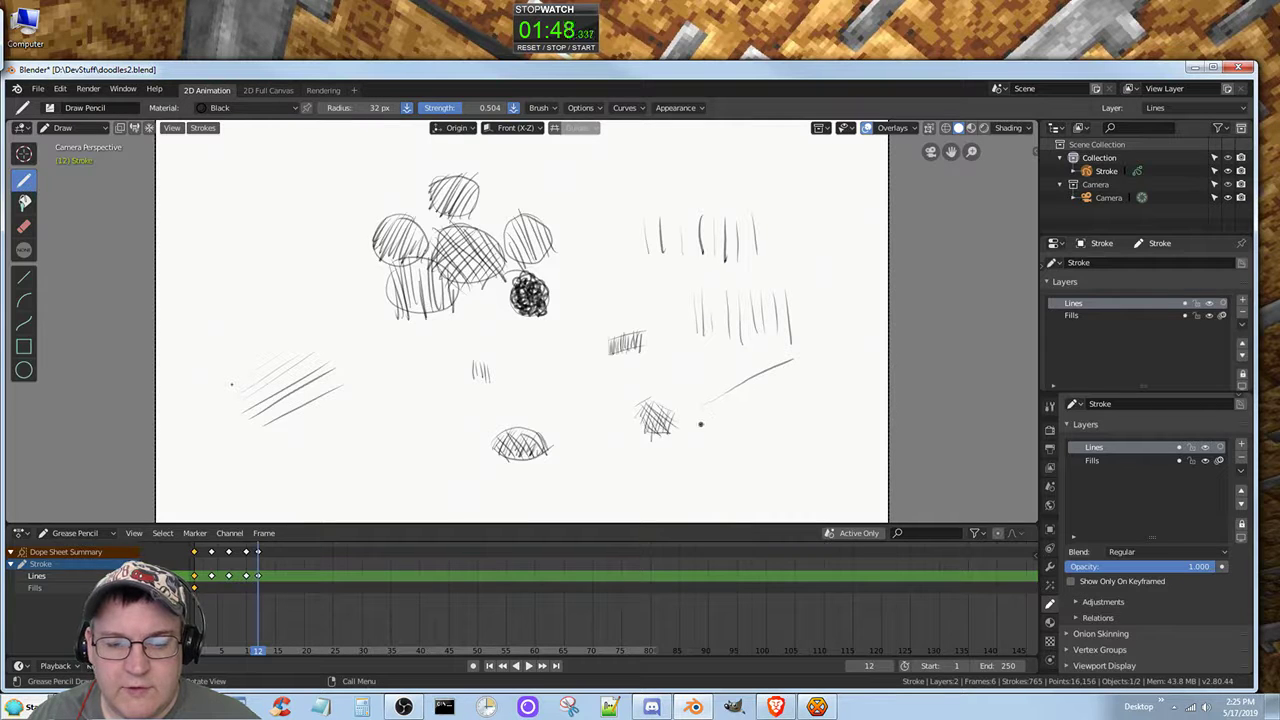
drag(705, 410, 818, 374)
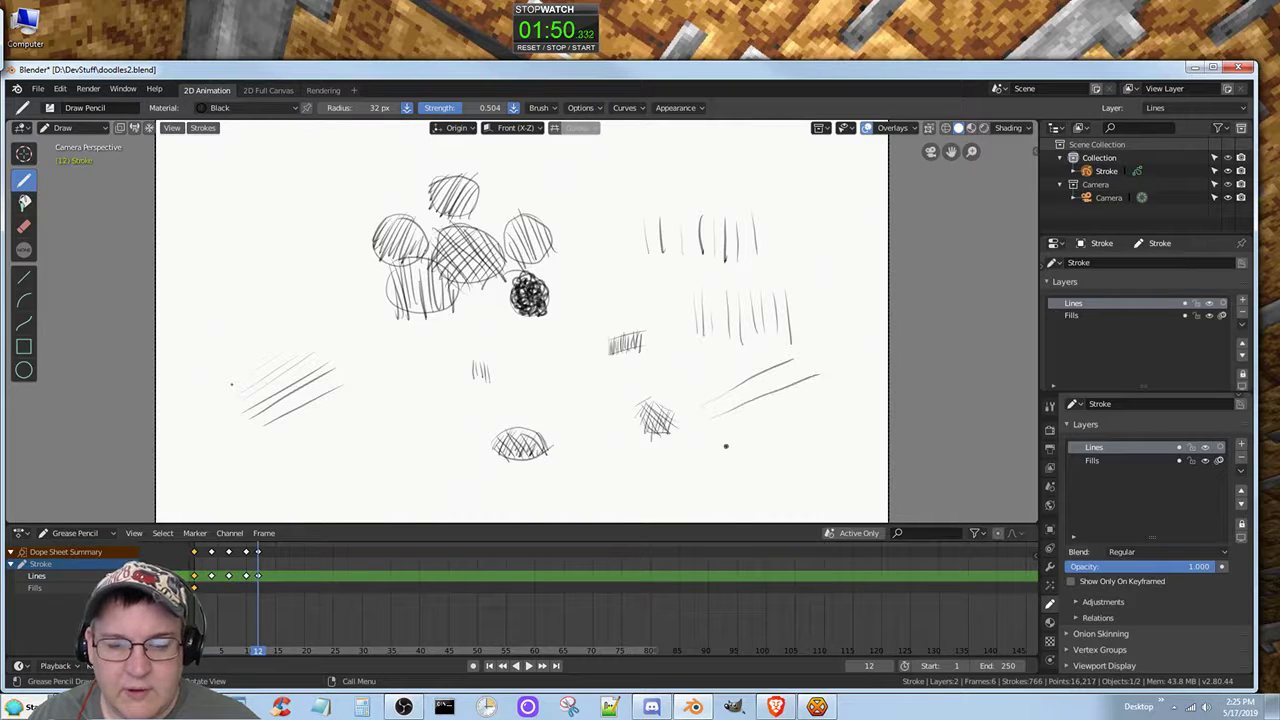
mouse_move(730, 440)
mouse_down()
mouse_move(846, 393)
mouse_move(808, 396)
mouse_move(818, 383)
mouse_up()
drag(705, 444, 793, 401)
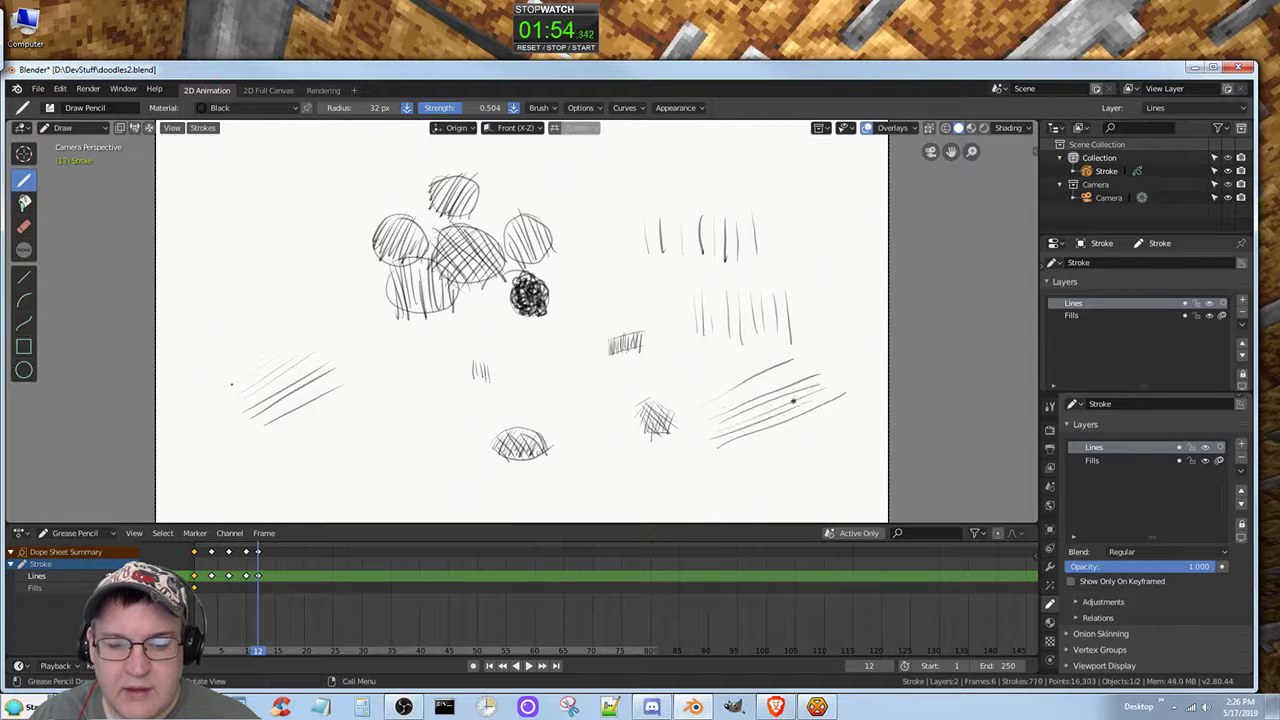
drag(716, 410, 820, 366)
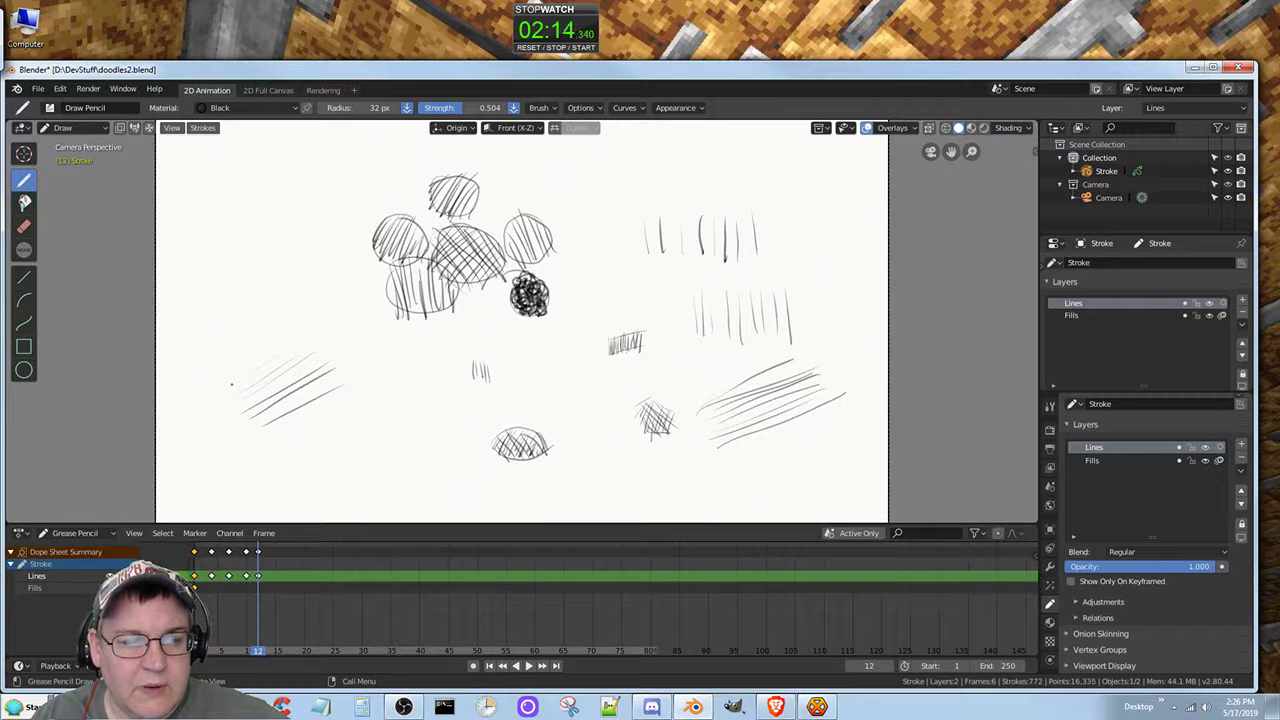
Step: Draw a row of steep parallel diagonal lines beside the hatched circles and one long near-horizontal line along the canvas's lower edge
drag(287, 216, 230, 282)
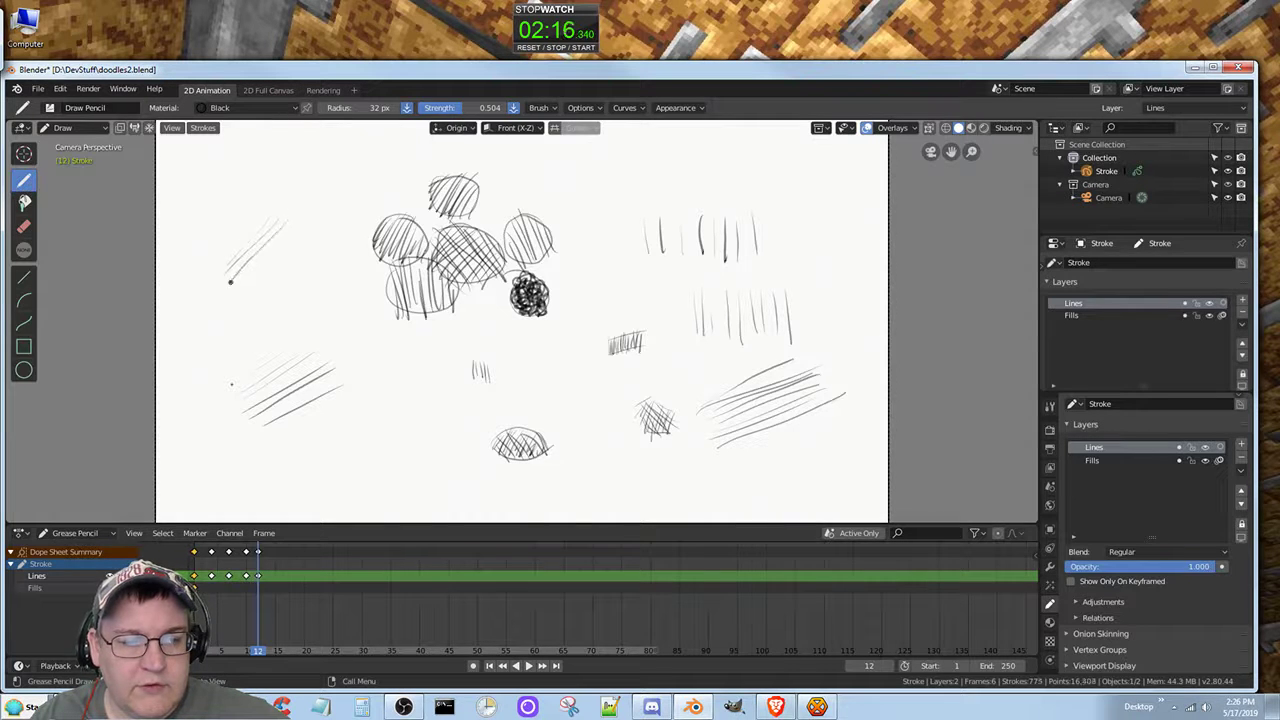
mouse_move(306, 216)
mouse_down()
mouse_move(228, 306)
mouse_move(272, 296)
mouse_up()
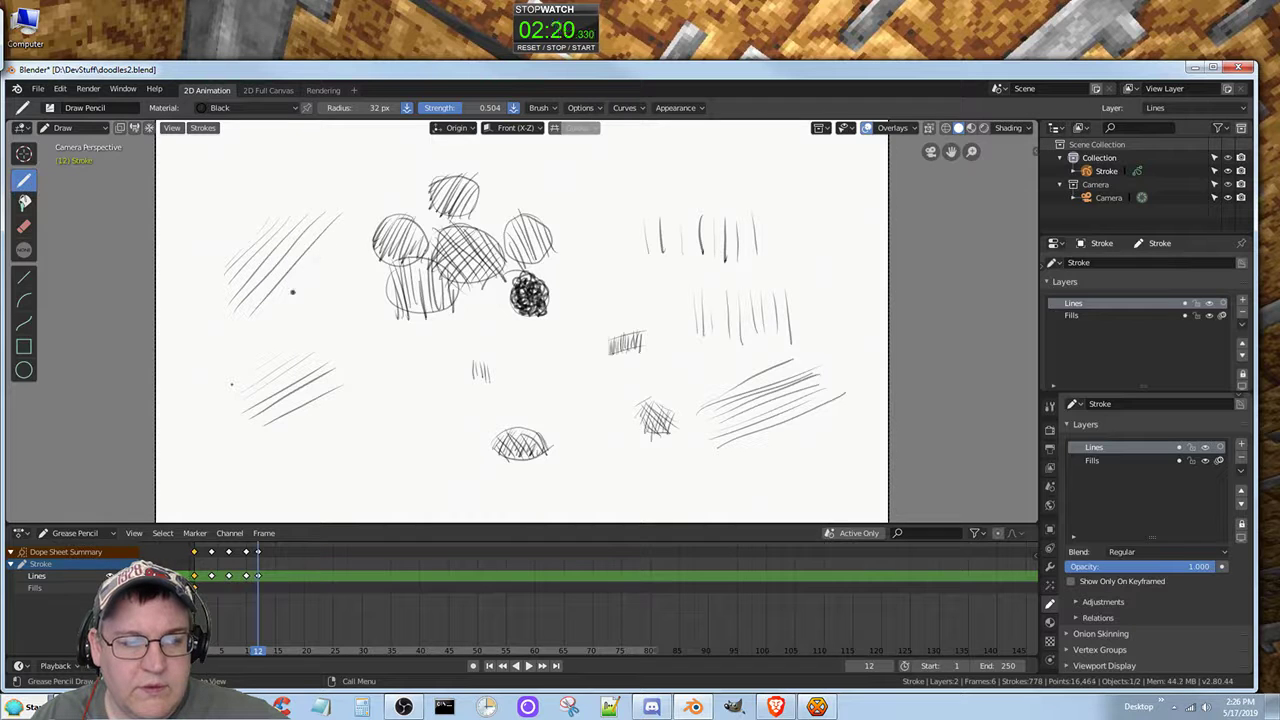
drag(350, 233, 305, 281)
drag(321, 263, 285, 310)
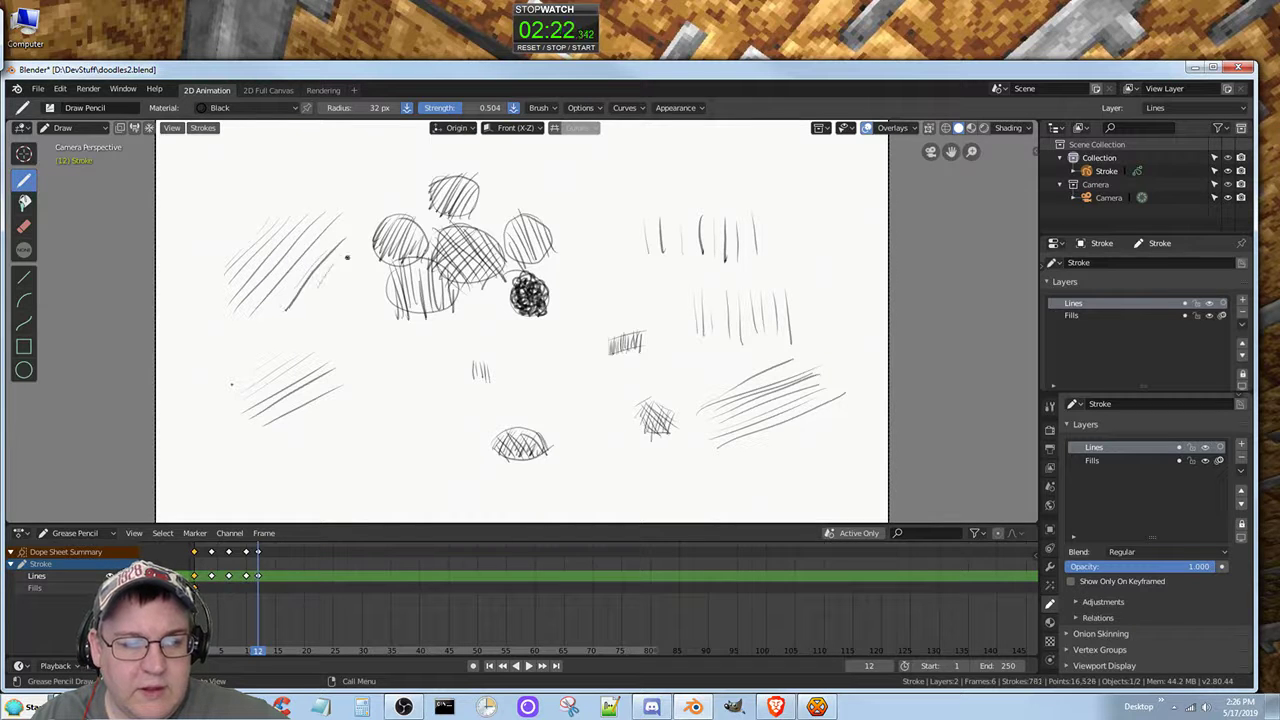
drag(372, 229, 315, 306)
drag(340, 256, 304, 322)
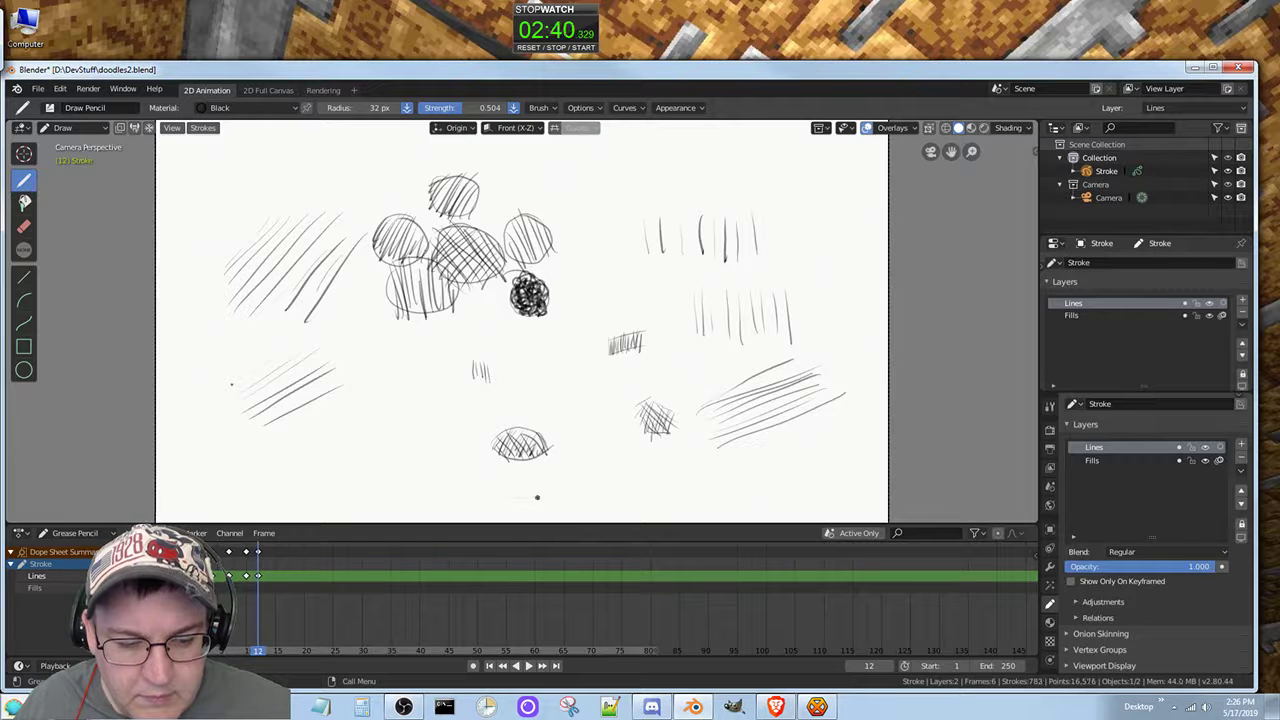
drag(546, 496, 790, 476)
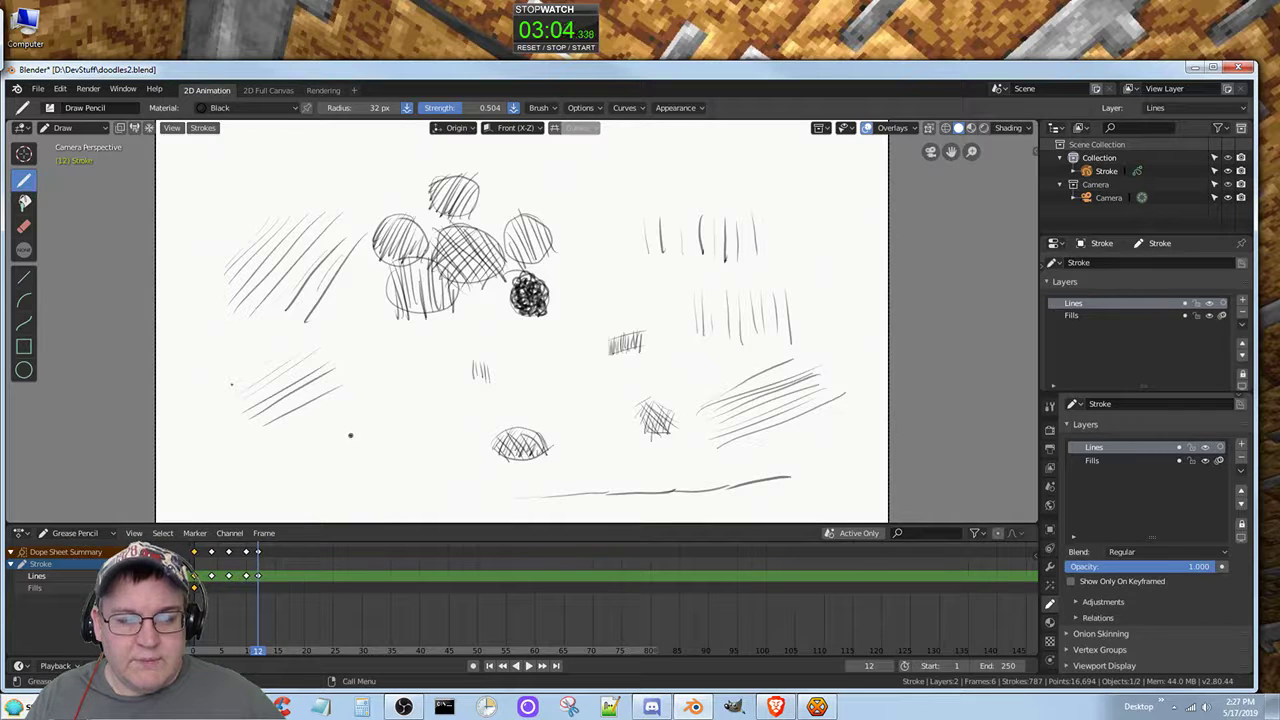
Step: Go to frame 15 and sketch a tilted four-sided shape from short straight strokes right of the canvas centre
click(274, 555)
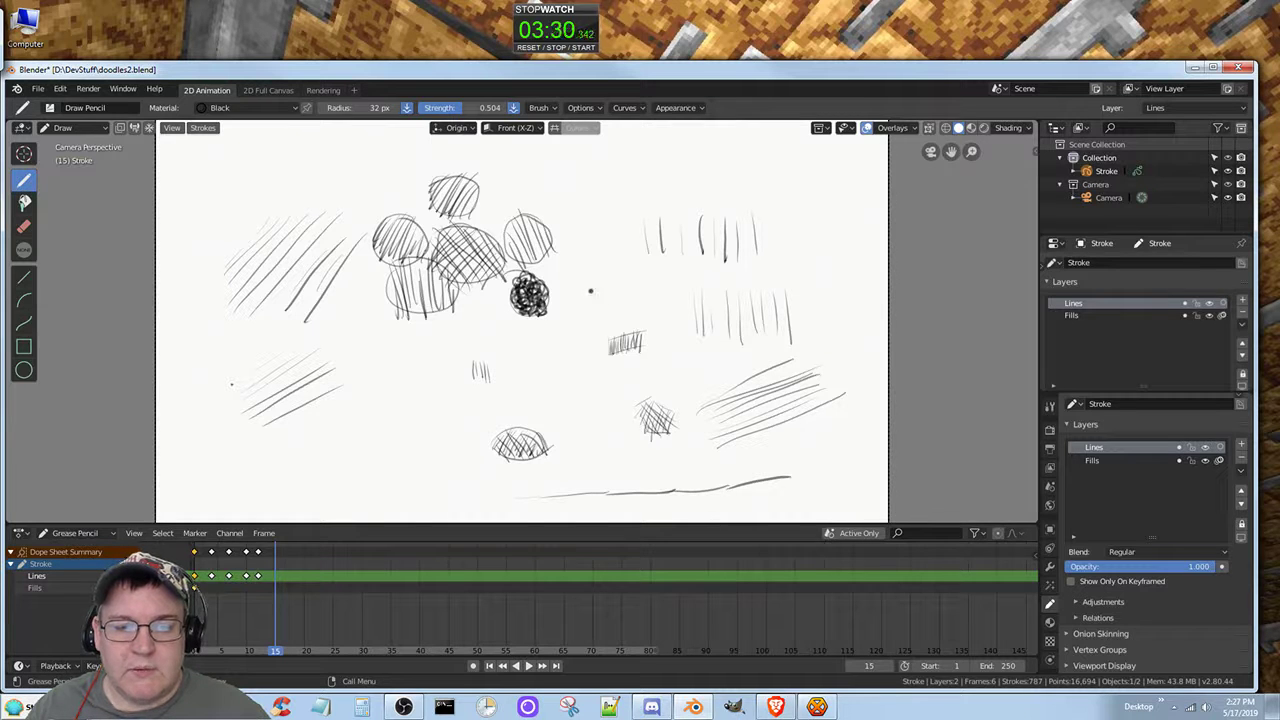
mouse_move(595, 286)
mouse_down()
mouse_move(674, 257)
mouse_move(720, 302)
mouse_up()
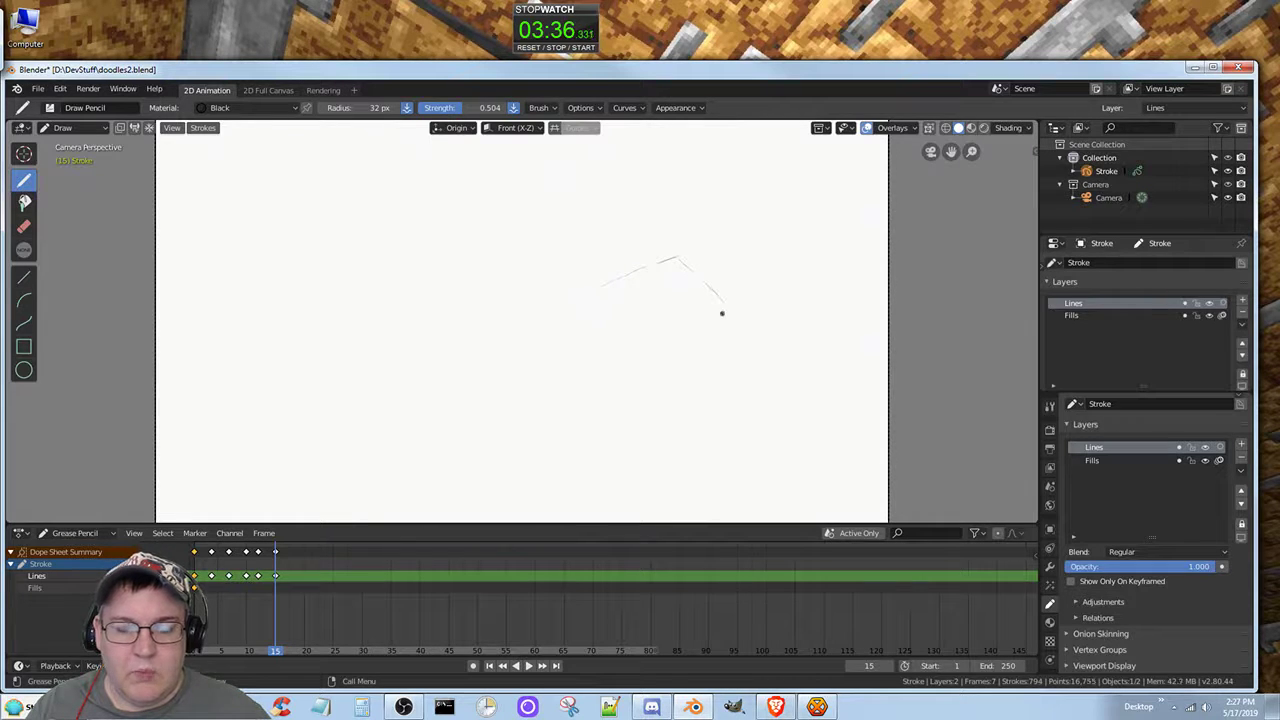
mouse_move(595, 289)
mouse_down()
mouse_move(637, 368)
mouse_move(691, 323)
mouse_move(722, 318)
mouse_up()
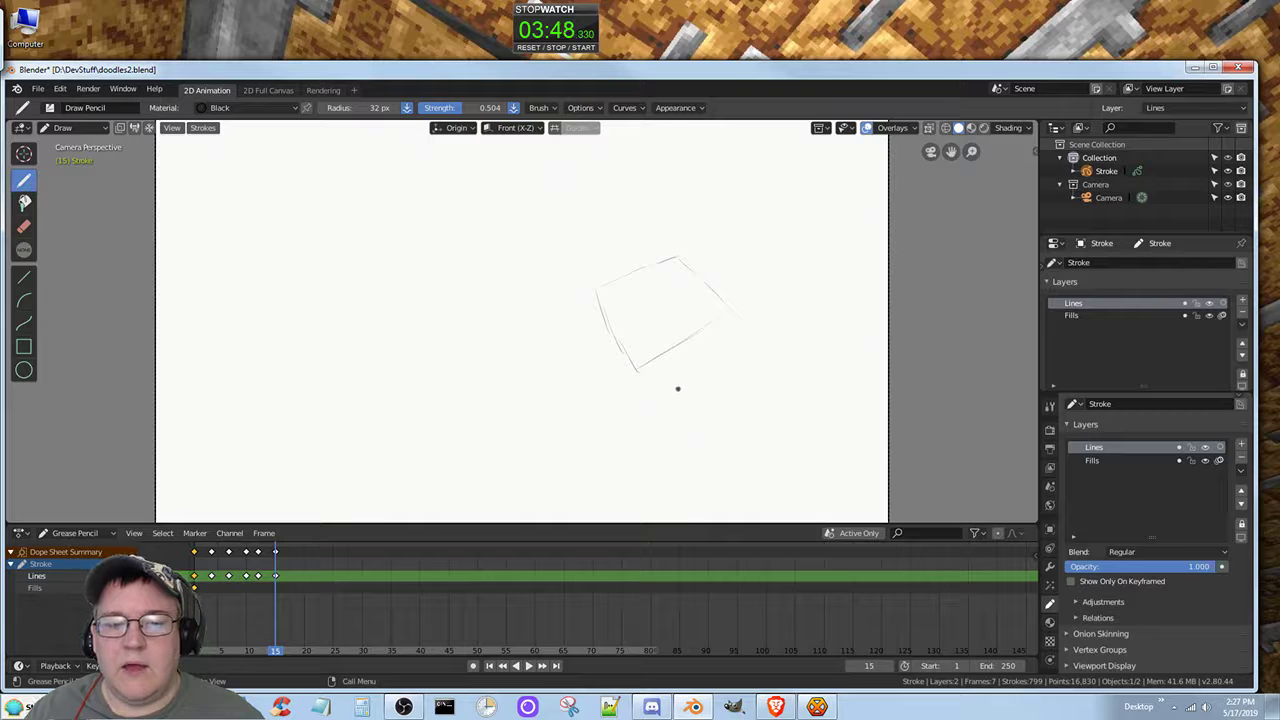
drag(726, 305, 718, 314)
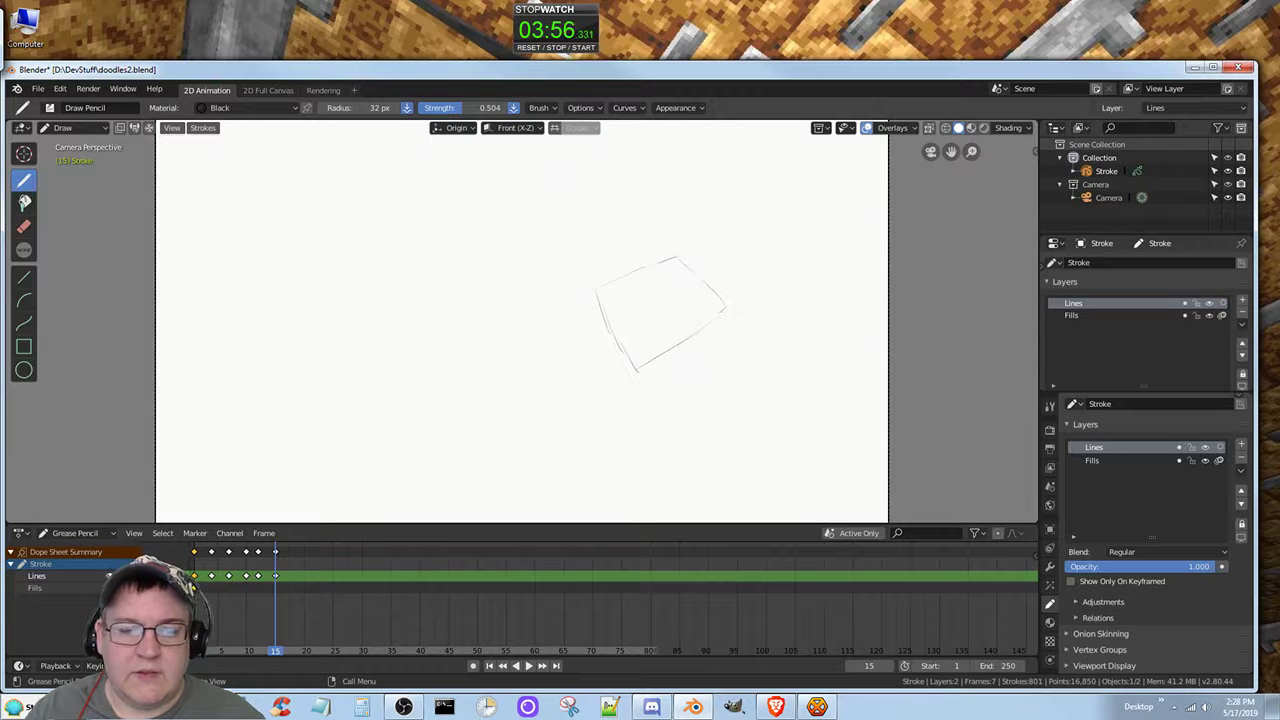
Step: Sketch a small circle from short curved strokes to the left of the four-sided shape
drag(485, 304, 461, 311)
drag(457, 361, 480, 366)
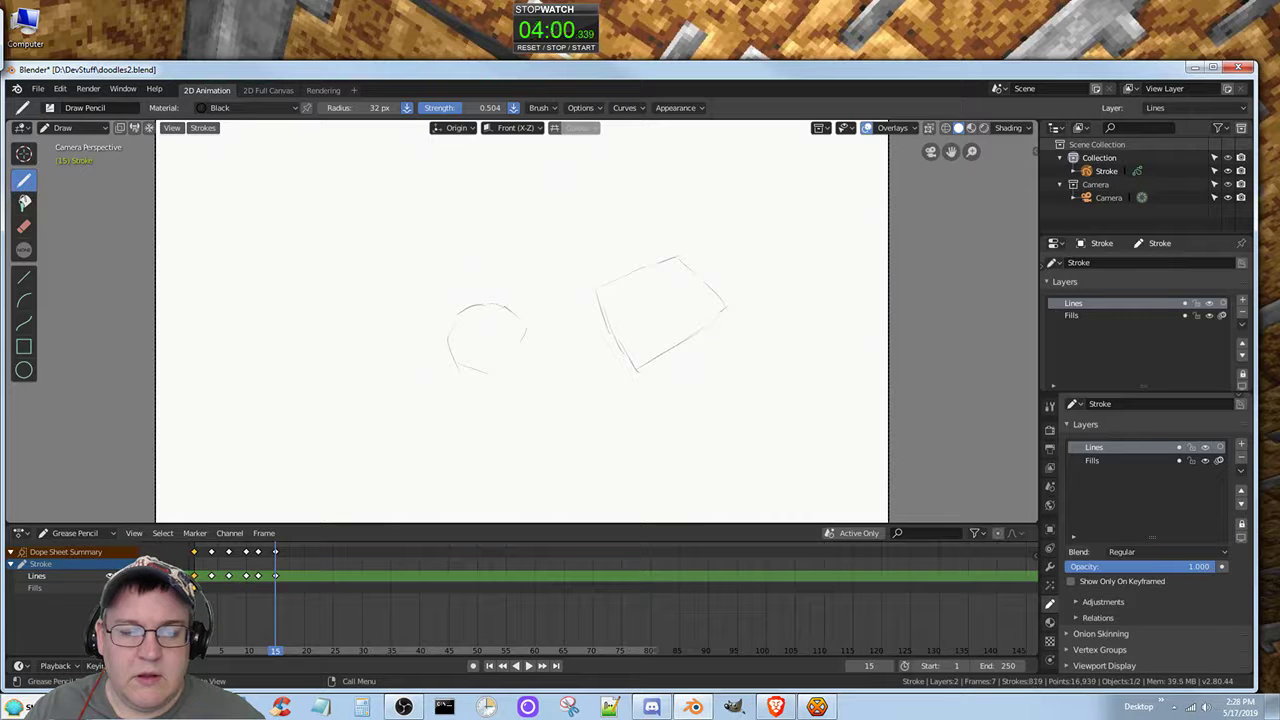
mouse_move(460, 313)
mouse_down()
mouse_move(455, 353)
mouse_move(468, 373)
mouse_move(510, 361)
mouse_move(520, 326)
mouse_up()
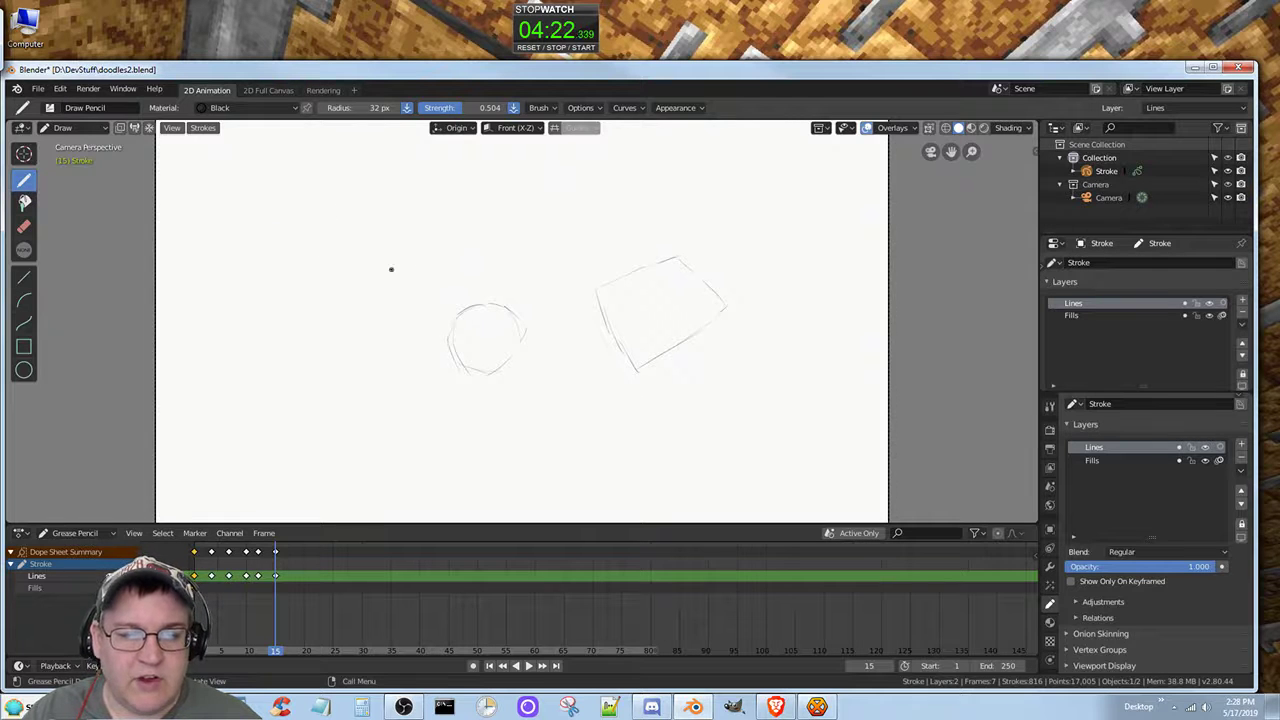
Step: Sketch a small, slightly tilted square from straight strokes above and left of the small circle
mouse_move(388, 238)
mouse_down()
mouse_move(393, 288)
mouse_move(461, 273)
mouse_up()
drag(450, 228, 451, 275)
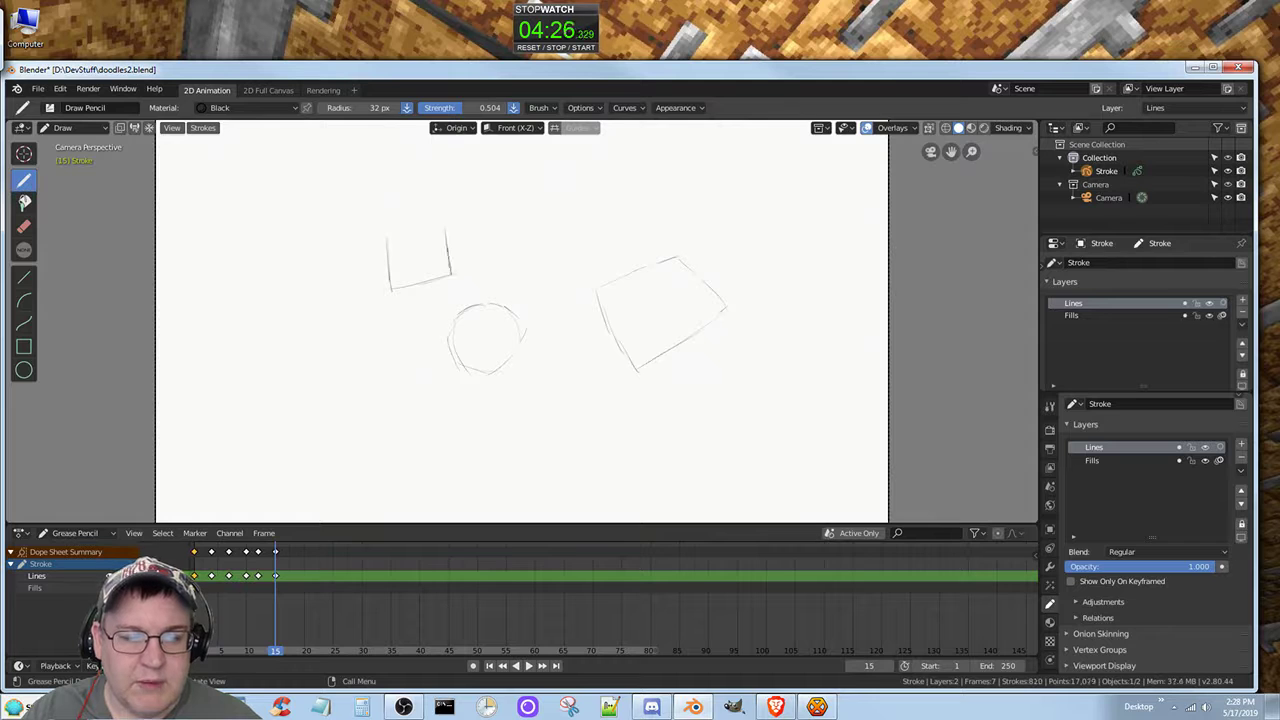
mouse_move(388, 235)
mouse_down()
mouse_move(460, 219)
mouse_move(410, 235)
mouse_move(436, 223)
mouse_up()
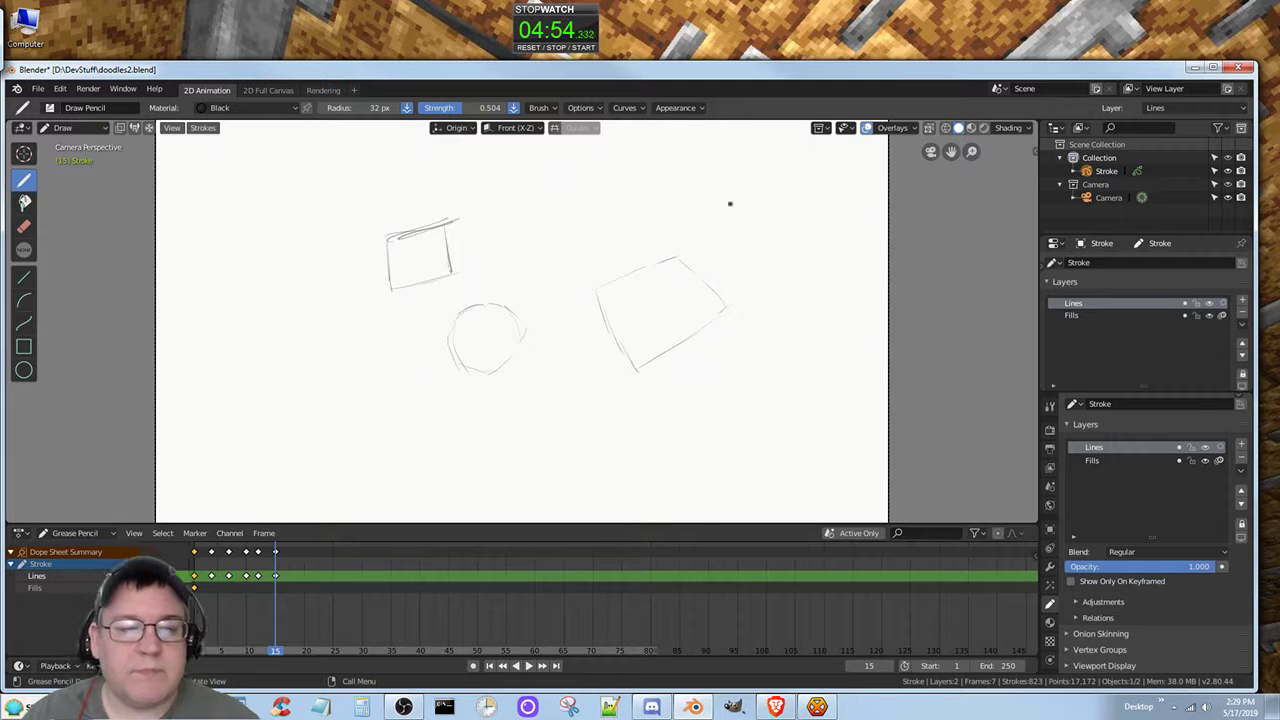
Step: Sketch another small circle from short curved strokes below and right of the four-sided shape
click(718, 369)
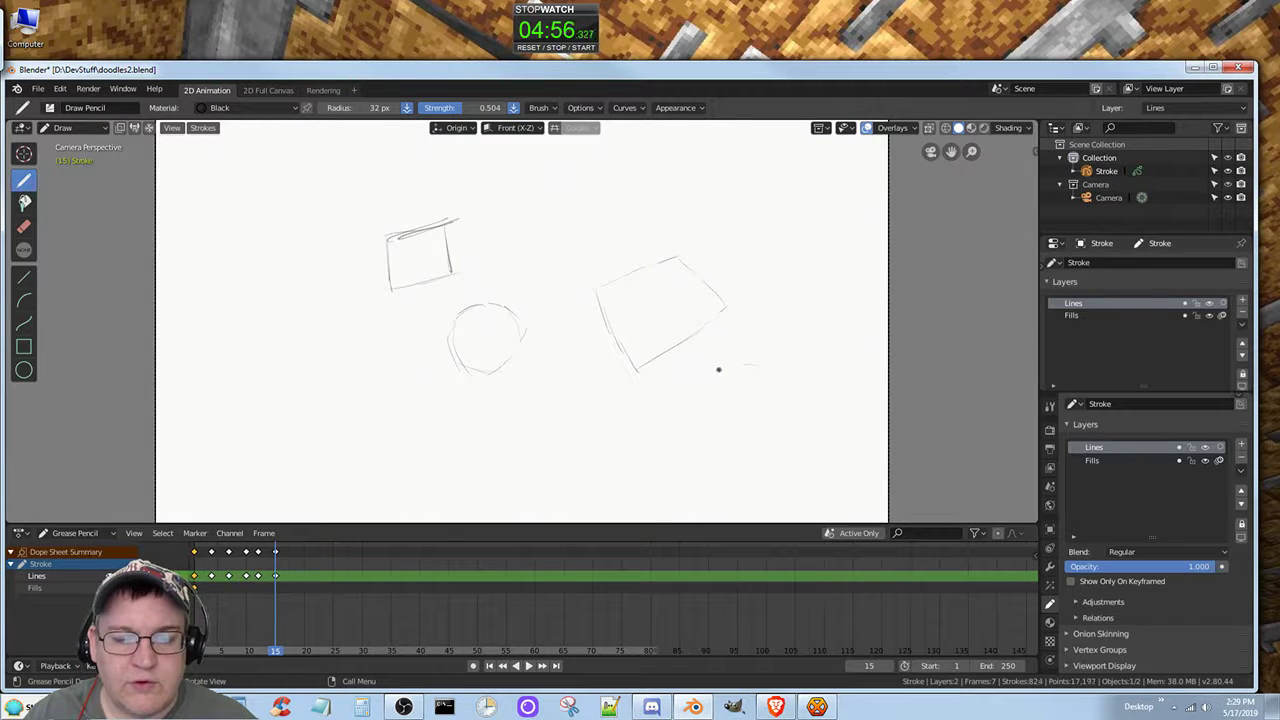
mouse_move(703, 389)
mouse_down()
mouse_move(700, 403)
mouse_move(740, 436)
mouse_move(770, 417)
mouse_move(731, 370)
mouse_move(755, 429)
mouse_move(757, 383)
mouse_up()
click(732, 371)
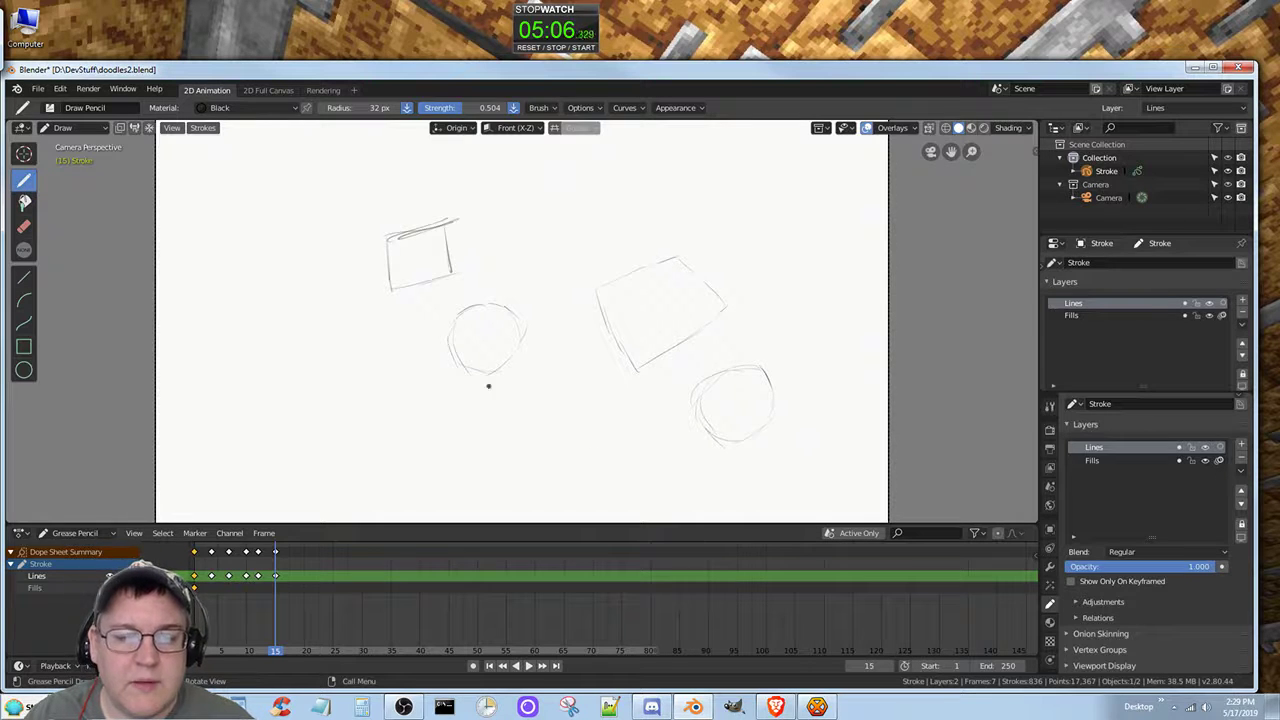
Step: Draw a long rising diagonal line through the first small circle and sweeping arcs around the four-sided shape
drag(322, 405, 520, 322)
drag(378, 382, 640, 280)
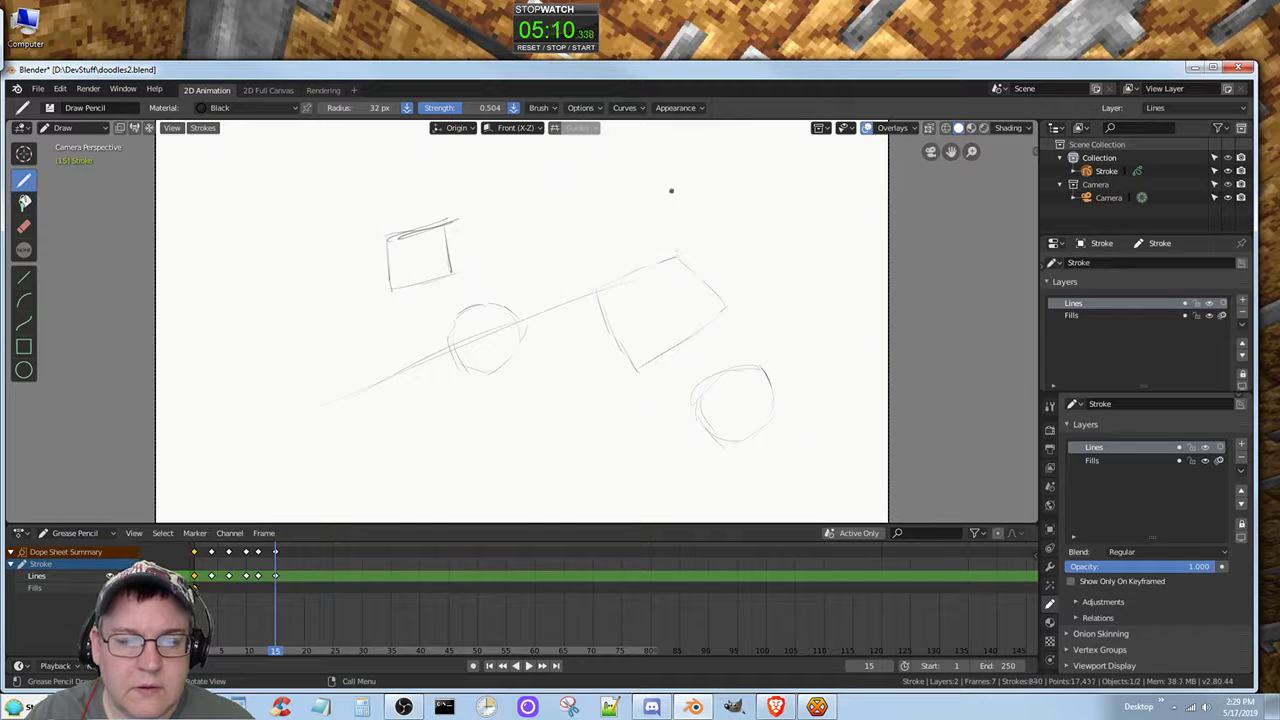
drag(672, 189, 734, 222)
mouse_move(555, 262)
mouse_down()
mouse_move(593, 390)
mouse_move(690, 404)
mouse_up()
mouse_move(740, 345)
mouse_down()
mouse_move(752, 318)
mouse_move(680, 191)
mouse_up()
drag(690, 402, 771, 386)
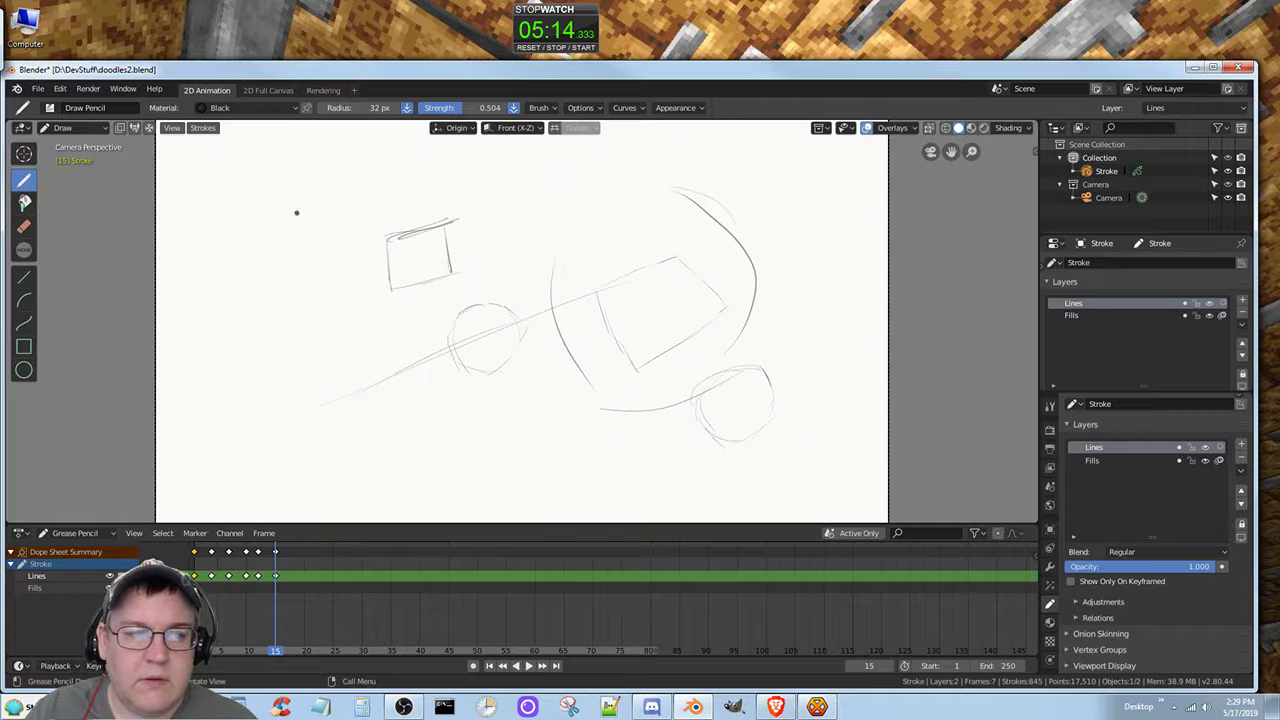
Step: Draw large round shapes left of the square, below it and above the centre, plus a wide oval near the canvas's lower edge
mouse_move(255, 215)
mouse_down()
mouse_move(268, 318)
mouse_move(376, 250)
mouse_move(258, 198)
mouse_up()
mouse_move(300, 458)
mouse_down()
mouse_move(434, 430)
mouse_move(283, 354)
mouse_up()
mouse_move(570, 185)
mouse_down()
mouse_move(480, 248)
mouse_move(618, 245)
mouse_move(505, 195)
mouse_up()
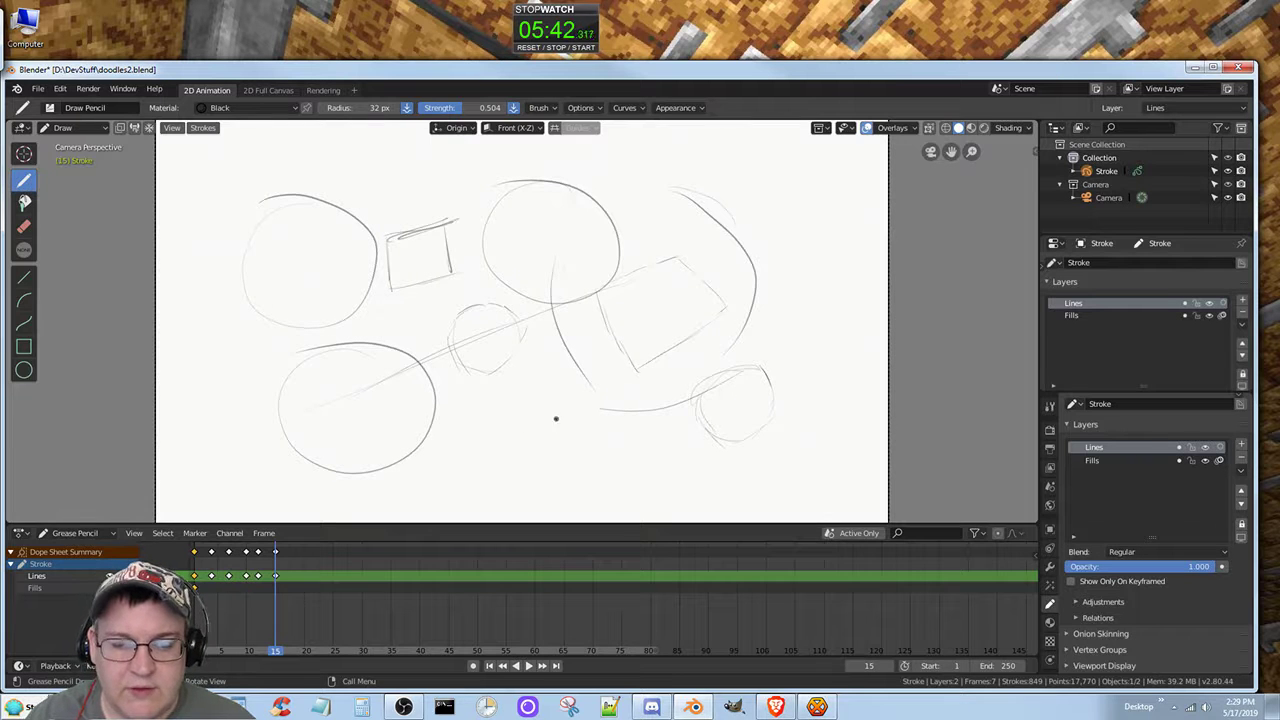
mouse_move(575, 400)
mouse_down()
mouse_move(495, 480)
mouse_move(562, 393)
mouse_up()
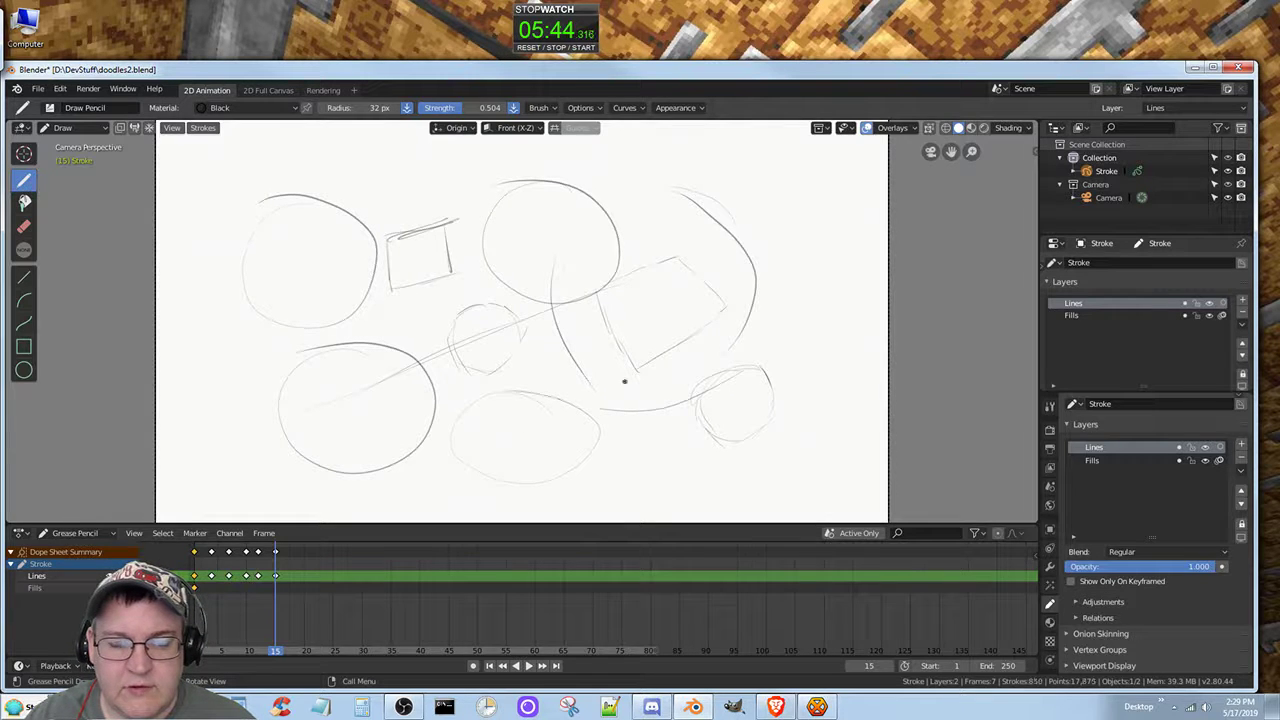
Step: Draw a circle in the canvas's upper-right corner and below it an oval filled with four smaller rounded loops
mouse_move(862, 225)
mouse_down()
mouse_move(800, 258)
mouse_move(766, 177)
mouse_move(866, 215)
mouse_up()
mouse_move(805, 285)
mouse_down()
mouse_move(775, 395)
mouse_move(866, 320)
mouse_move(815, 285)
mouse_move(843, 305)
mouse_move(801, 318)
mouse_move(811, 345)
mouse_move(766, 328)
mouse_up()
mouse_move(820, 376)
mouse_down()
mouse_move(846, 401)
mouse_move(807, 361)
mouse_move(861, 343)
mouse_move(826, 337)
mouse_up()
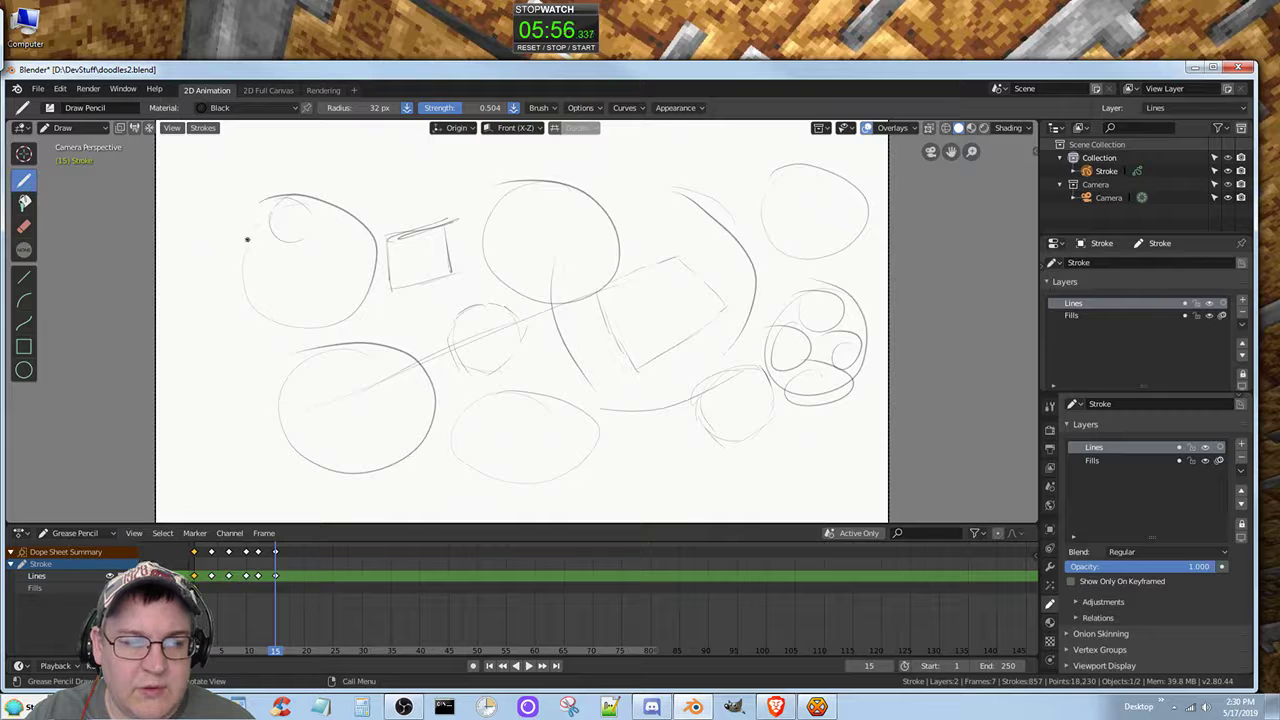
Step: Add a small circle inside the upper-left large circle's edge and sketch another from short strokes just below and left of it
mouse_move(246, 237)
mouse_down()
mouse_move(280, 252)
mouse_move(247, 238)
mouse_up()
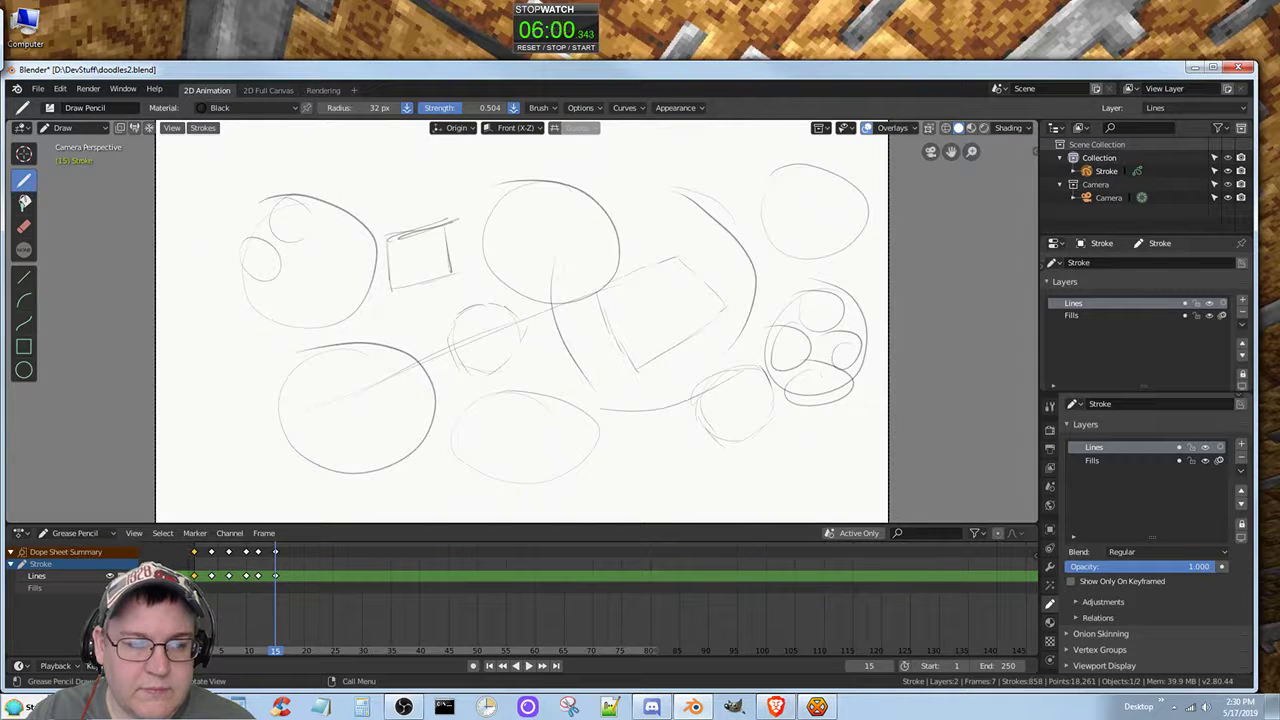
mouse_move(232, 331)
mouse_down()
mouse_move(197, 372)
mouse_move(210, 399)
mouse_move(230, 402)
mouse_move(262, 362)
mouse_move(238, 331)
mouse_up()
drag(236, 331, 217, 331)
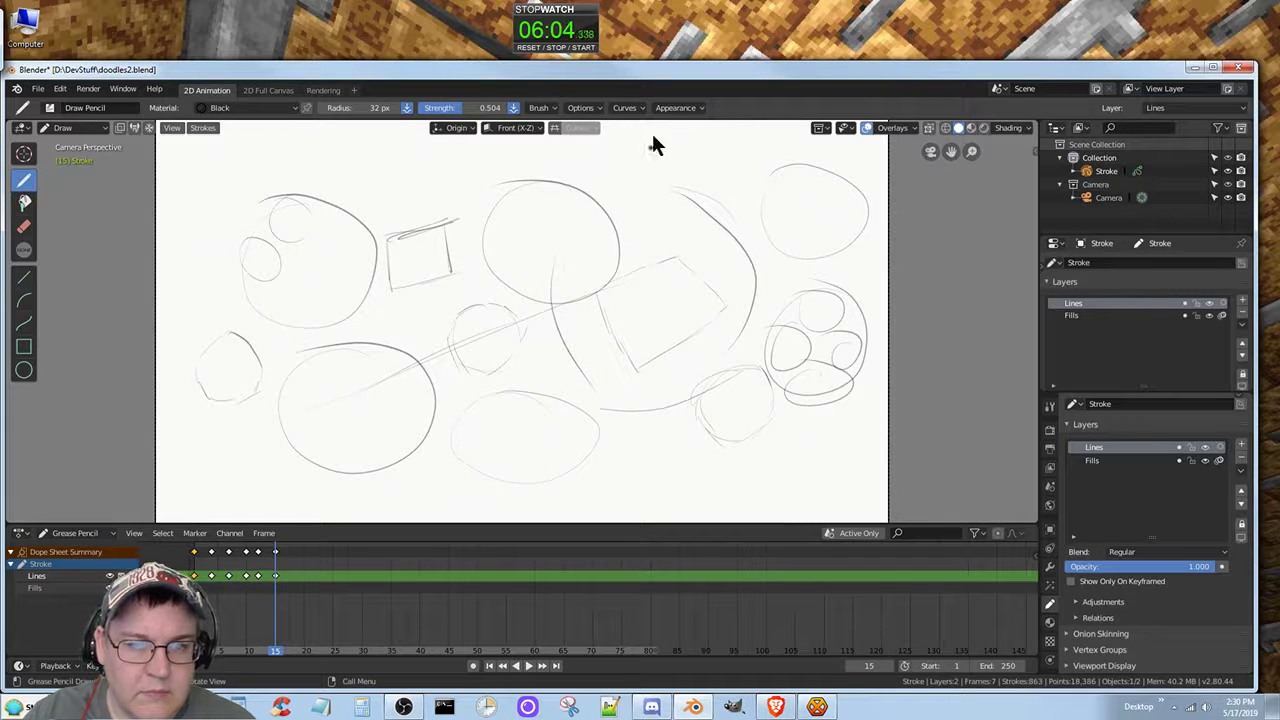
Step: Draw pairs of upright ovals beside the upper-right circle and in the canvas's lower-right corner, plus a small circle left of the lower pair
mouse_move(714, 137)
mouse_down()
mouse_move(692, 182)
mouse_move(724, 175)
mouse_move(712, 138)
mouse_move(732, 151)
mouse_move(730, 179)
mouse_move(749, 189)
mouse_move(766, 174)
mouse_move(729, 149)
mouse_up()
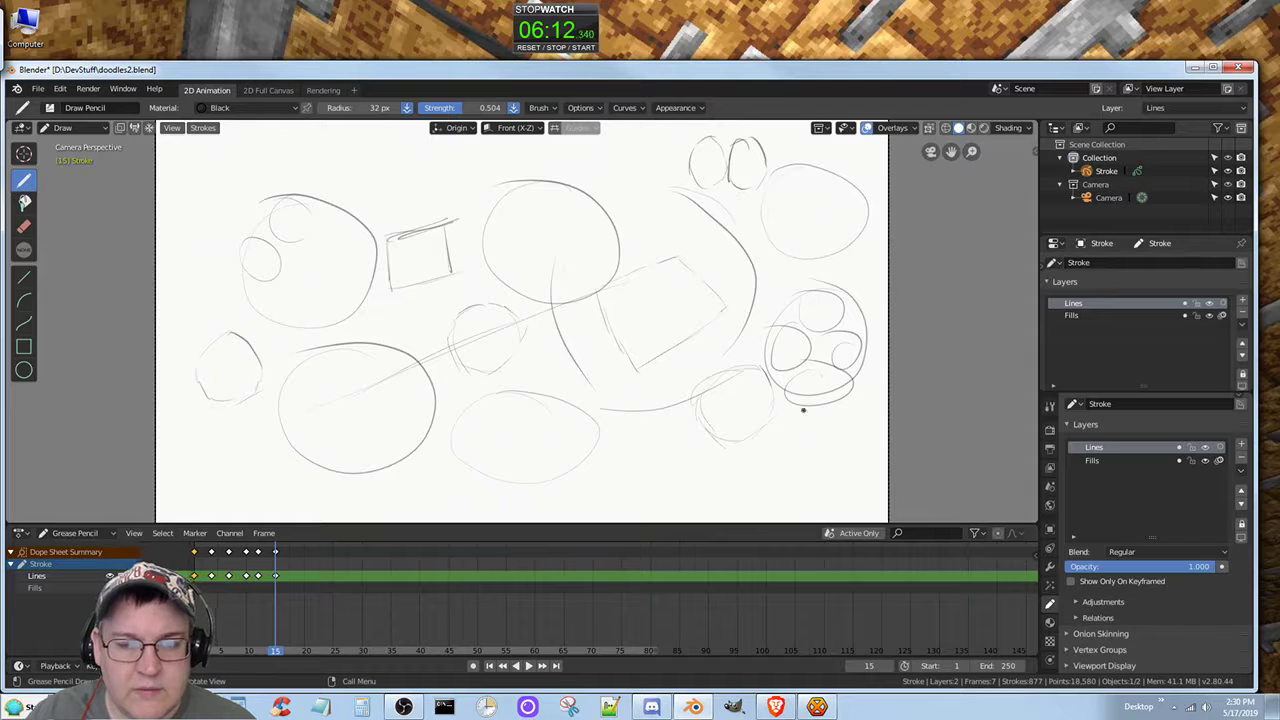
mouse_move(805, 437)
mouse_down()
mouse_move(781, 468)
mouse_move(798, 490)
mouse_move(817, 482)
mouse_up()
mouse_move(803, 435)
mouse_down()
mouse_move(778, 488)
mouse_move(819, 483)
mouse_move(805, 438)
mouse_move(830, 452)
mouse_move(827, 489)
mouse_move(866, 484)
mouse_move(840, 432)
mouse_up()
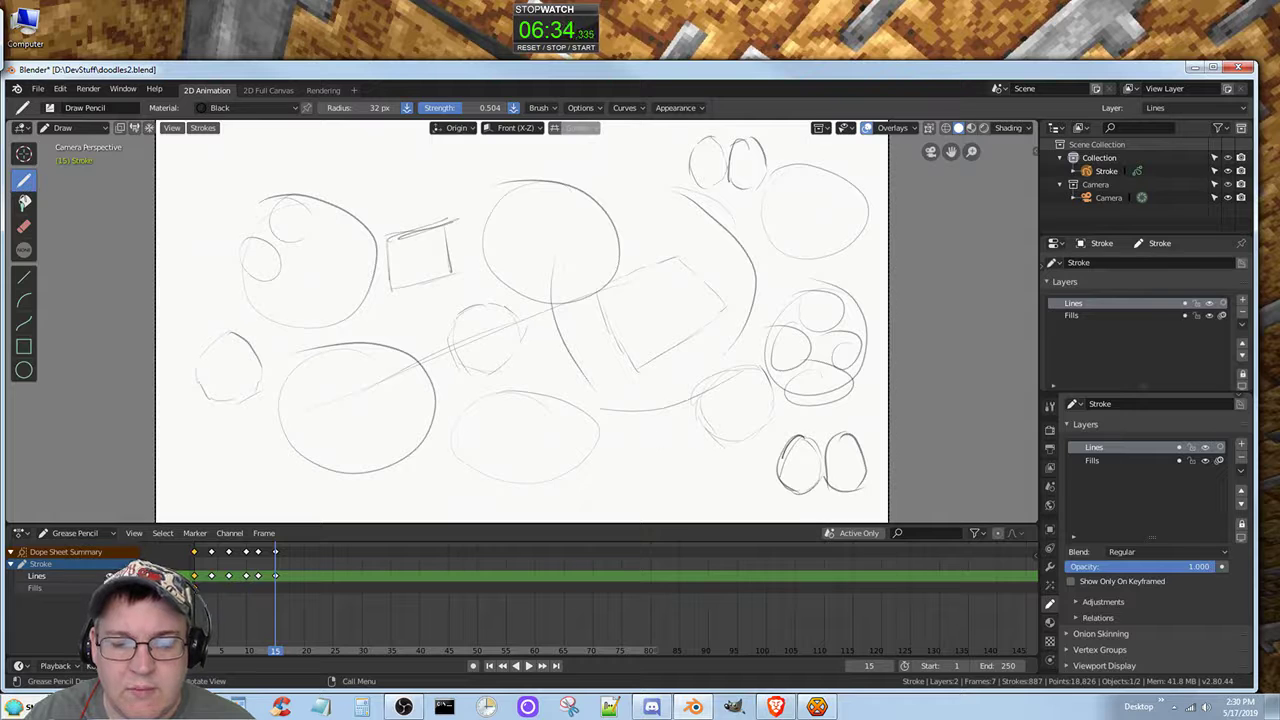
mouse_move(638, 455)
mouse_down()
mouse_move(640, 480)
mouse_move(672, 482)
mouse_move(682, 475)
mouse_move(664, 440)
mouse_move(680, 490)
mouse_up()
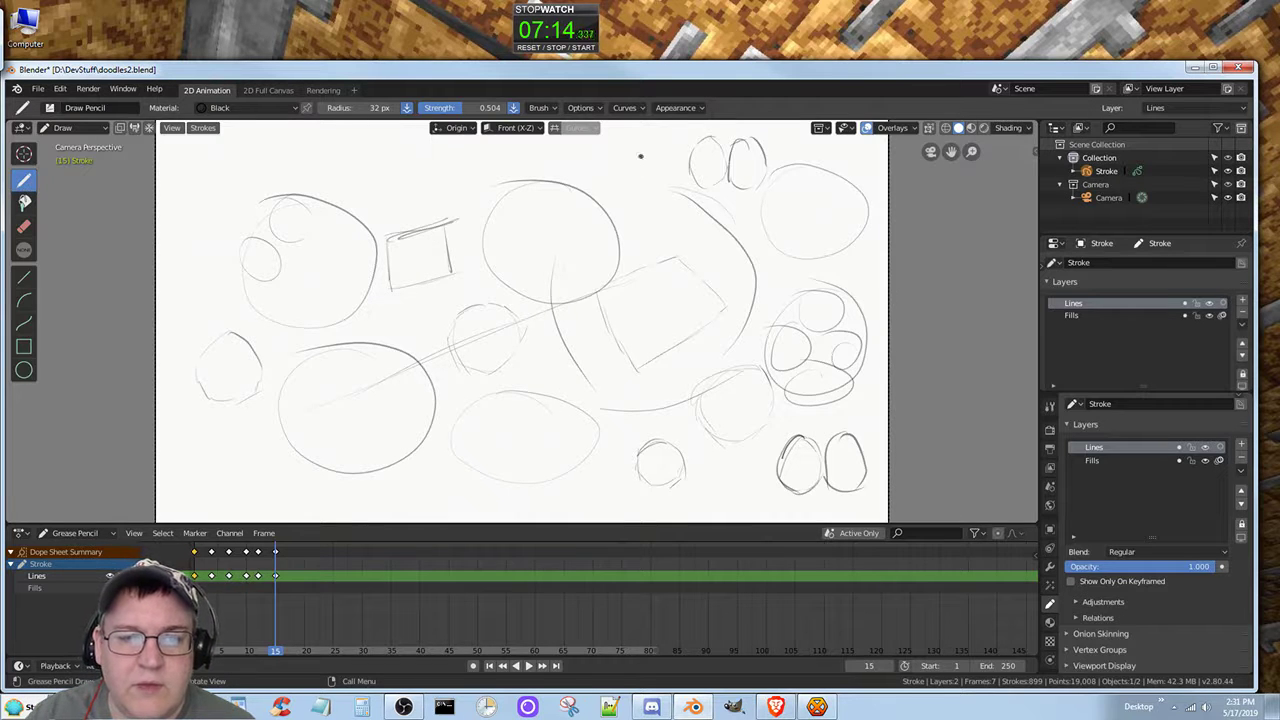
Step: Sketch a small four-sided shape right of the upper-centre circle and parallel diagonal lines across and below the large lower-left circle
mouse_move(643, 155)
mouse_down()
mouse_move(601, 174)
mouse_move(607, 210)
mouse_move(652, 196)
mouse_move(643, 209)
mouse_up()
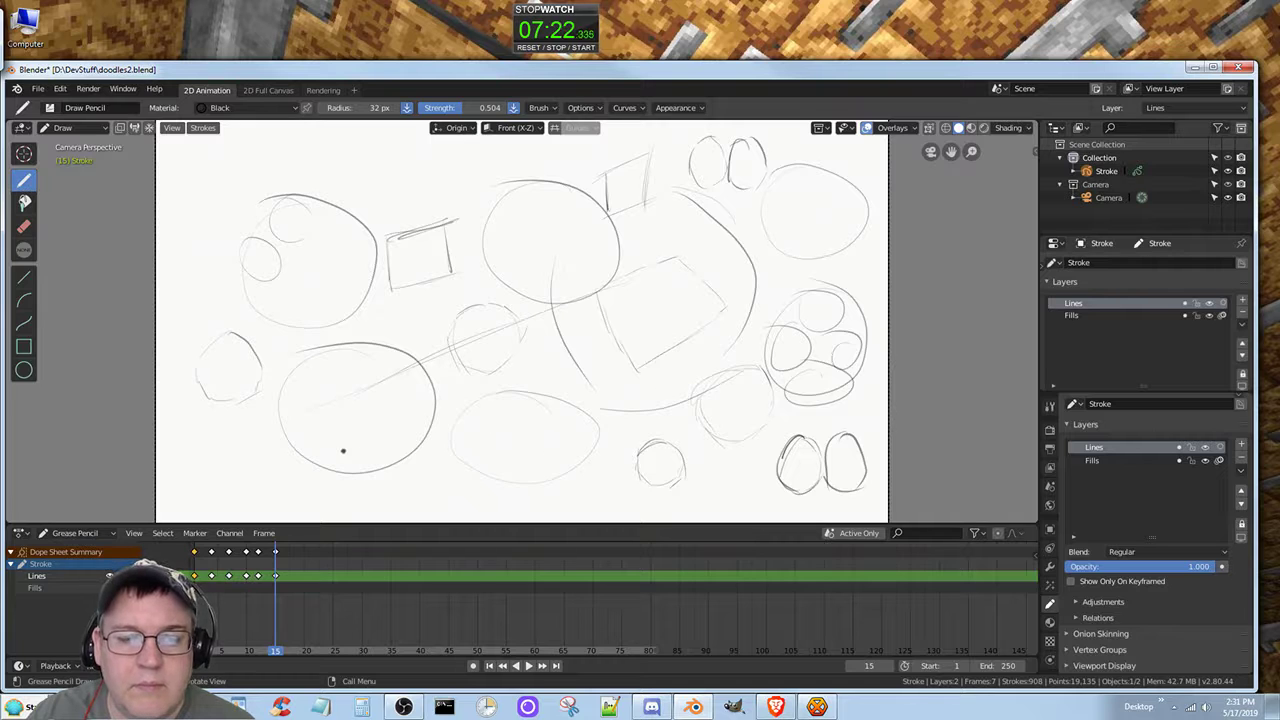
drag(352, 430, 500, 366)
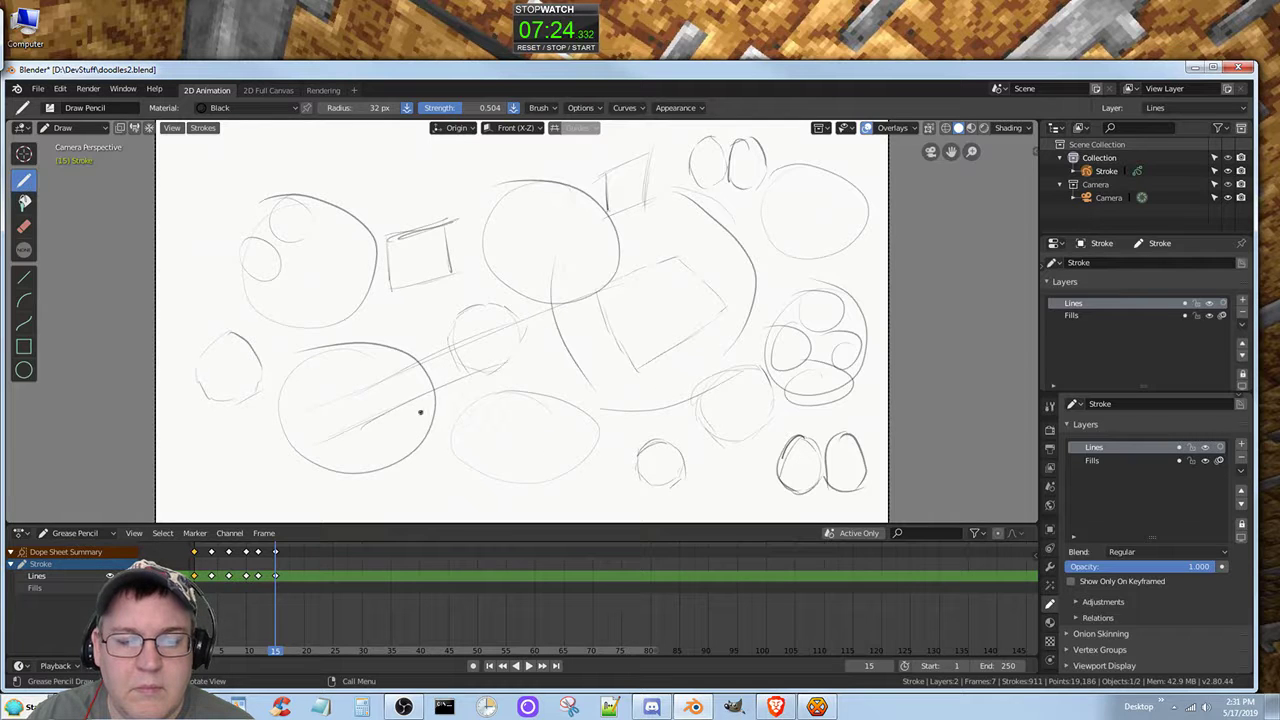
drag(416, 418, 418, 462)
mouse_move(504, 437)
mouse_down()
mouse_move(392, 489)
mouse_move(460, 452)
mouse_move(408, 476)
mouse_up()
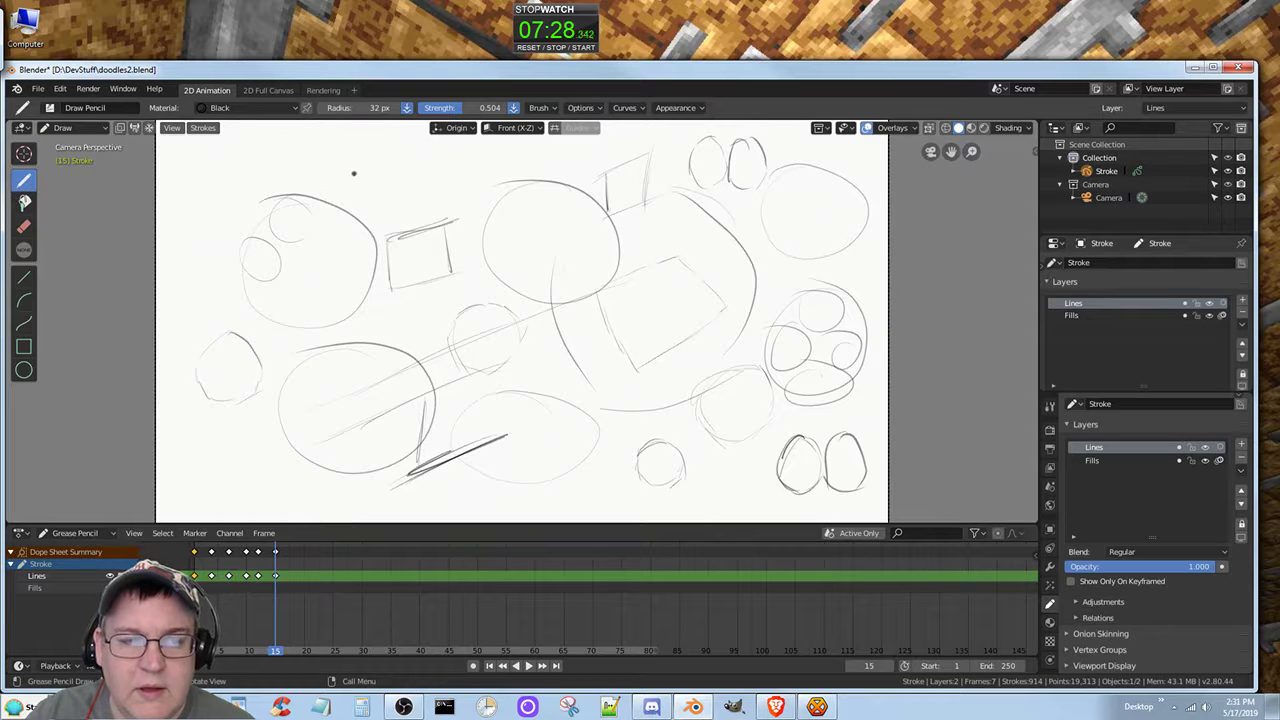
Step: Draw parallel rising diagonals above the small square and a row of steep parallel strokes across the upper part of the centre circle
mouse_move(354, 176)
mouse_down()
mouse_move(422, 154)
mouse_move(446, 182)
mouse_move(392, 207)
mouse_up()
drag(458, 178, 384, 210)
drag(513, 183, 504, 210)
drag(506, 205, 503, 235)
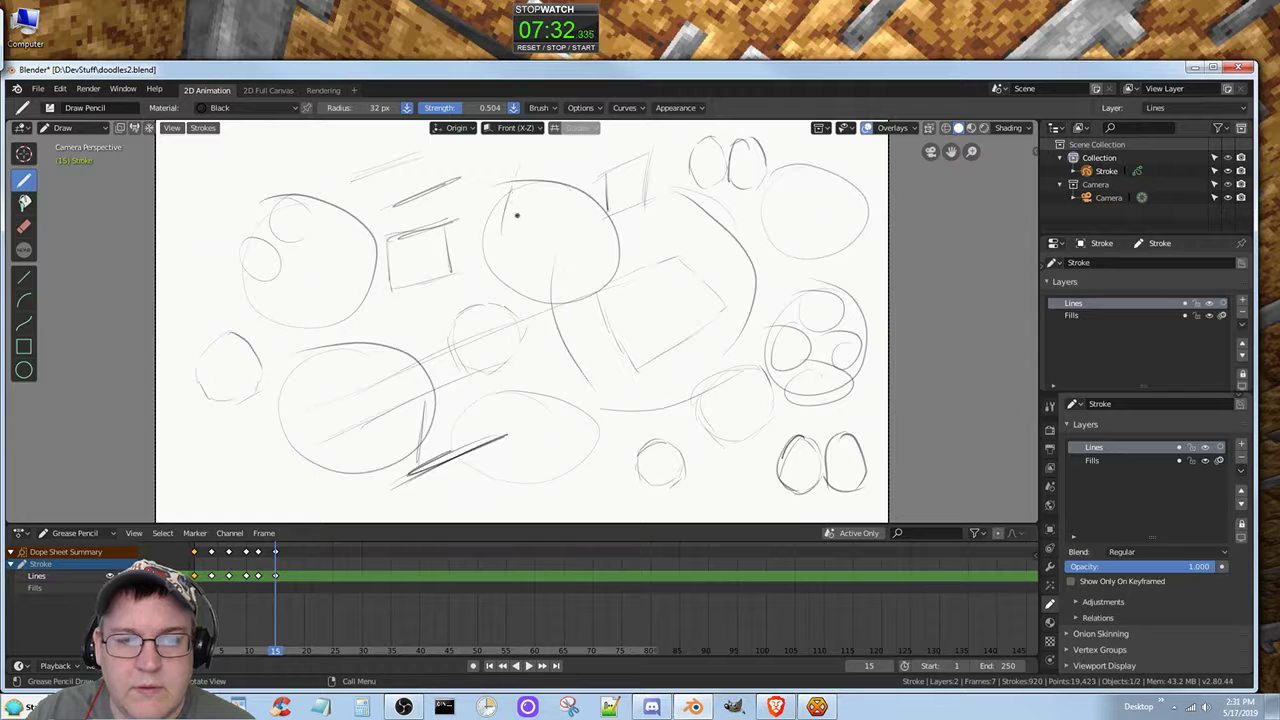
mouse_move(555, 160)
mouse_down()
mouse_move(538, 224)
mouse_move(556, 240)
mouse_up()
mouse_move(595, 158)
mouse_down()
mouse_move(574, 240)
mouse_move(590, 251)
mouse_up()
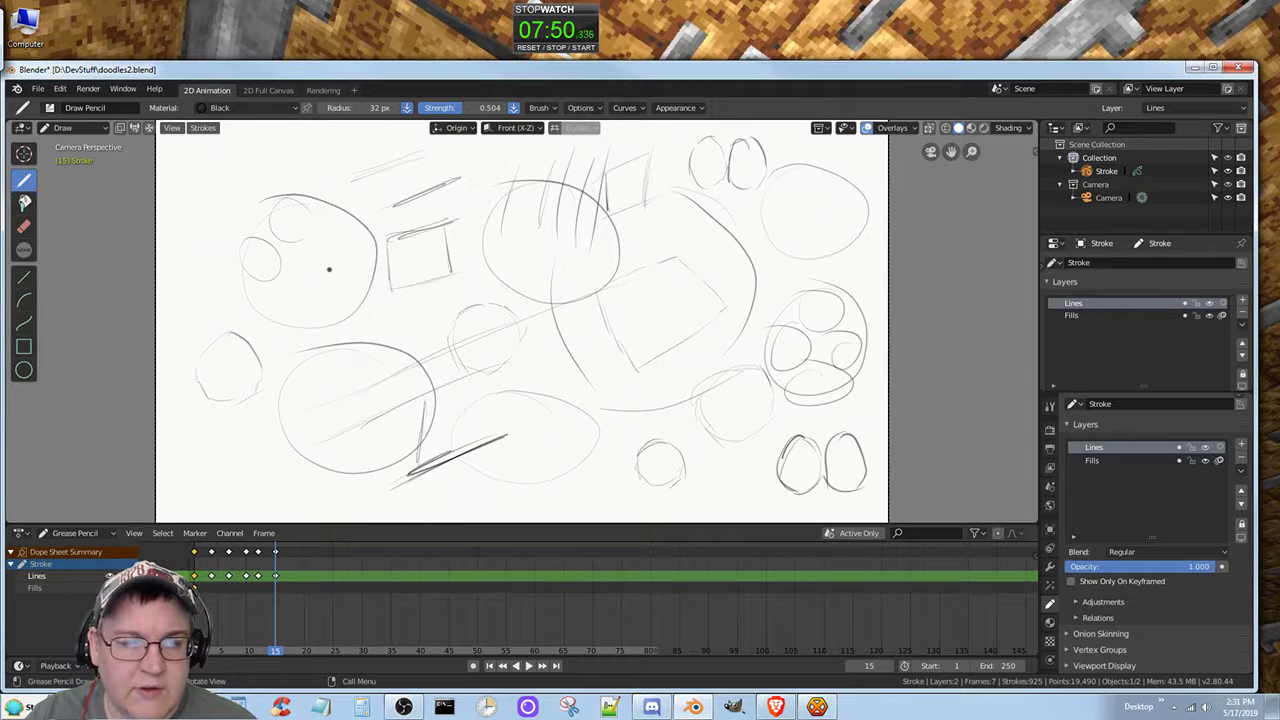
Step: Cross-hatch the lower part of the upper-left large circle and add short strokes at the tilted four-sided shape's lowest corner
mouse_move(329, 262)
mouse_down()
mouse_move(328, 286)
mouse_move(346, 273)
mouse_move(304, 298)
mouse_move(354, 314)
mouse_move(354, 296)
mouse_move(366, 298)
mouse_move(312, 322)
mouse_move(278, 292)
mouse_up()
drag(296, 274, 281, 289)
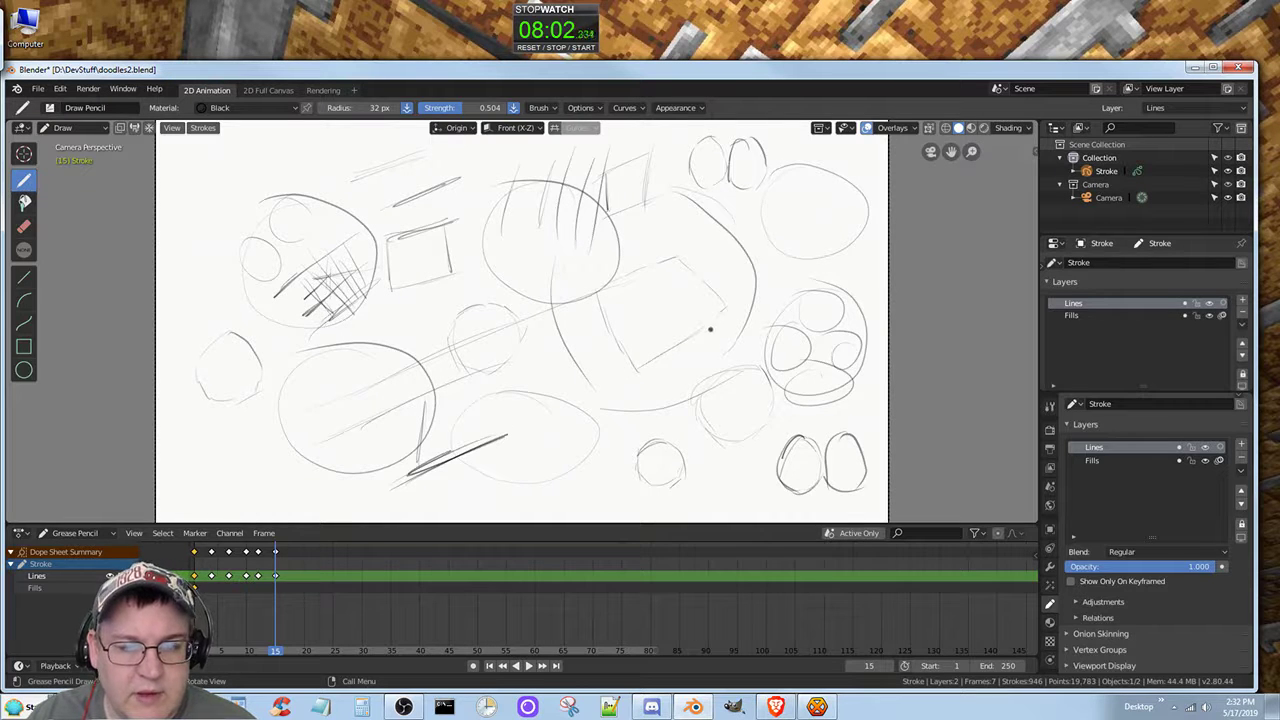
drag(636, 379, 664, 365)
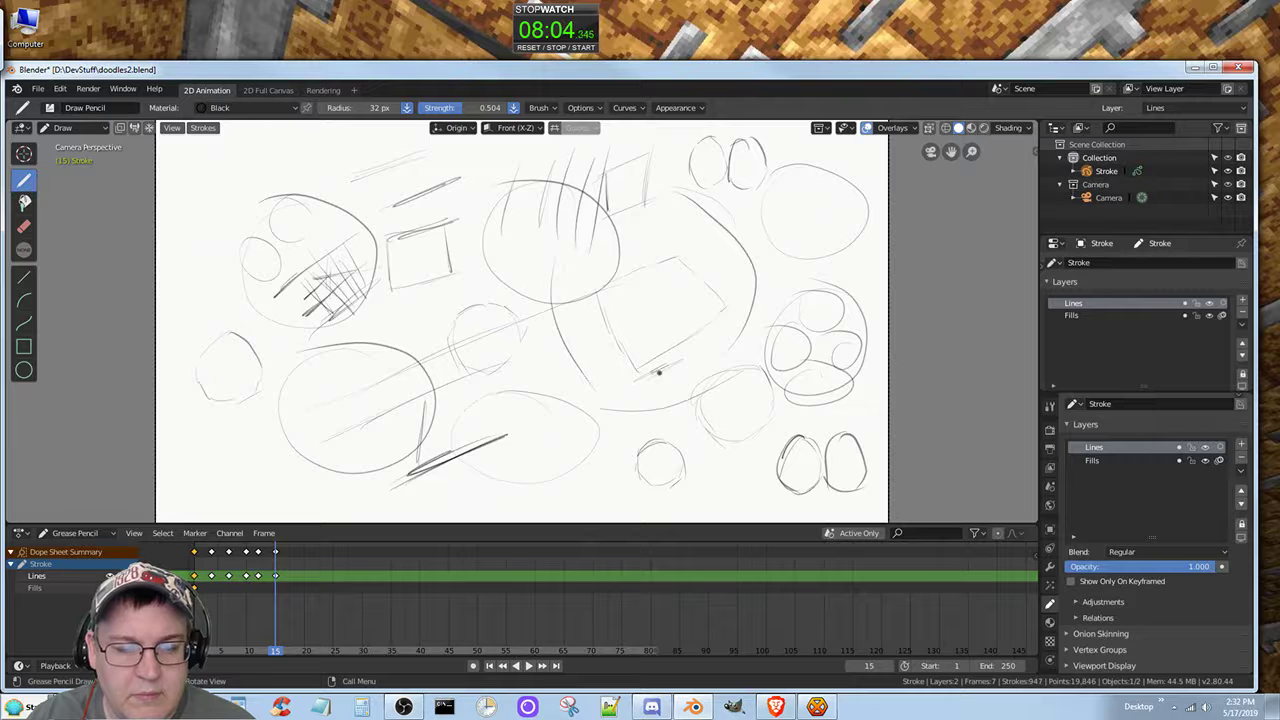
Step: Draw a small square between the lower circle and oval pair, and a row of S and figure-eight curves across the tilted shape
drag(708, 454, 707, 490)
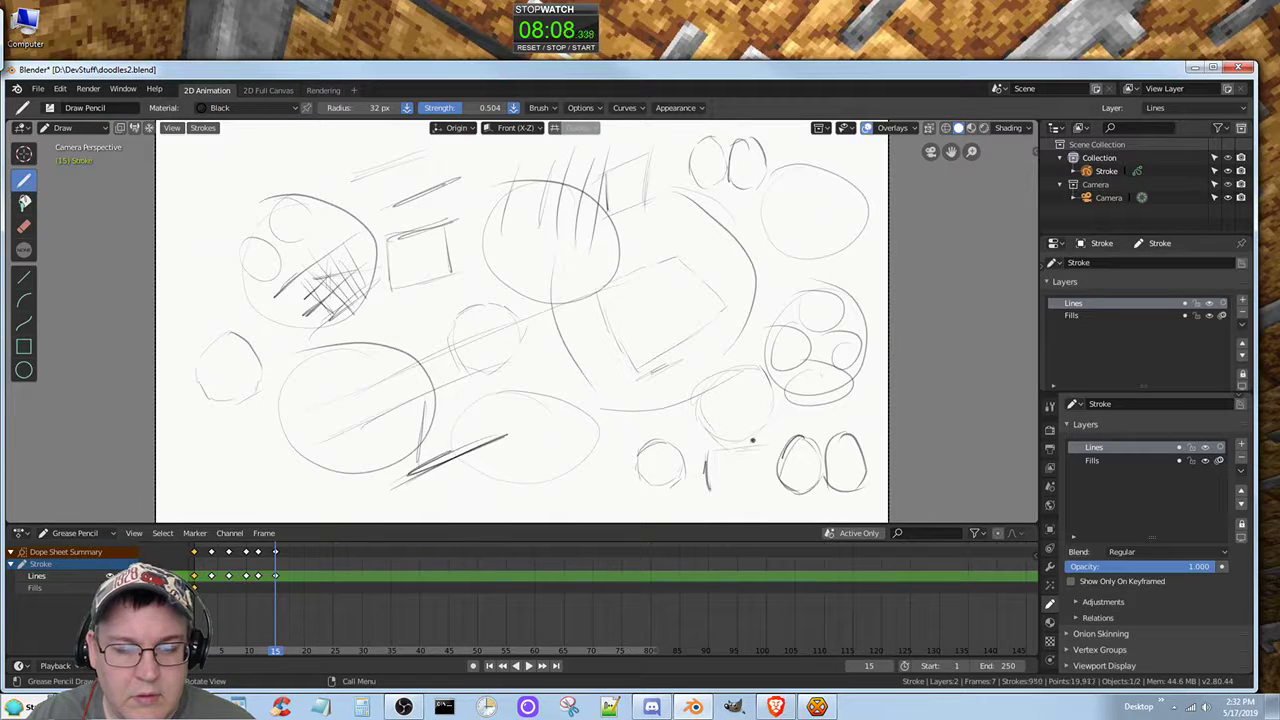
drag(753, 447, 756, 490)
drag(728, 495, 756, 492)
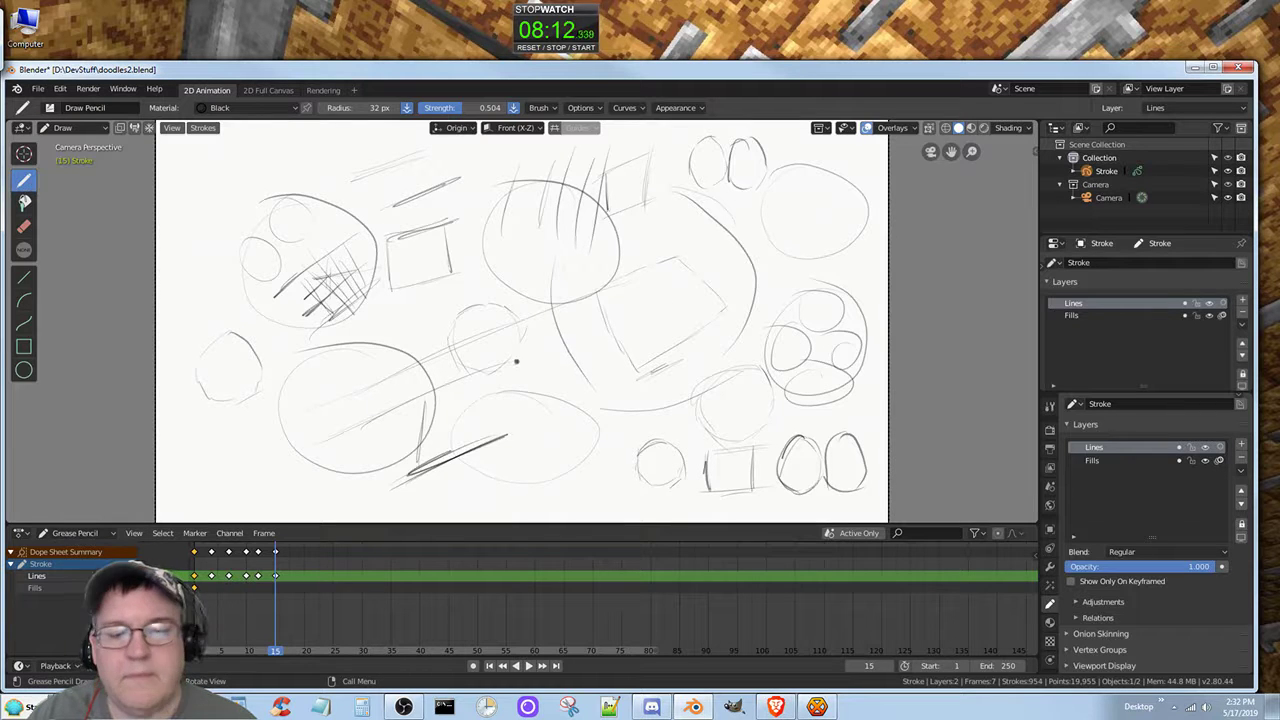
mouse_move(566, 350)
mouse_down()
mouse_move(548, 386)
mouse_move(583, 328)
mouse_move(614, 385)
mouse_move(607, 327)
mouse_up()
mouse_move(696, 330)
mouse_down()
mouse_move(672, 368)
mouse_move(686, 318)
mouse_move(676, 387)
mouse_move(665, 306)
mouse_up()
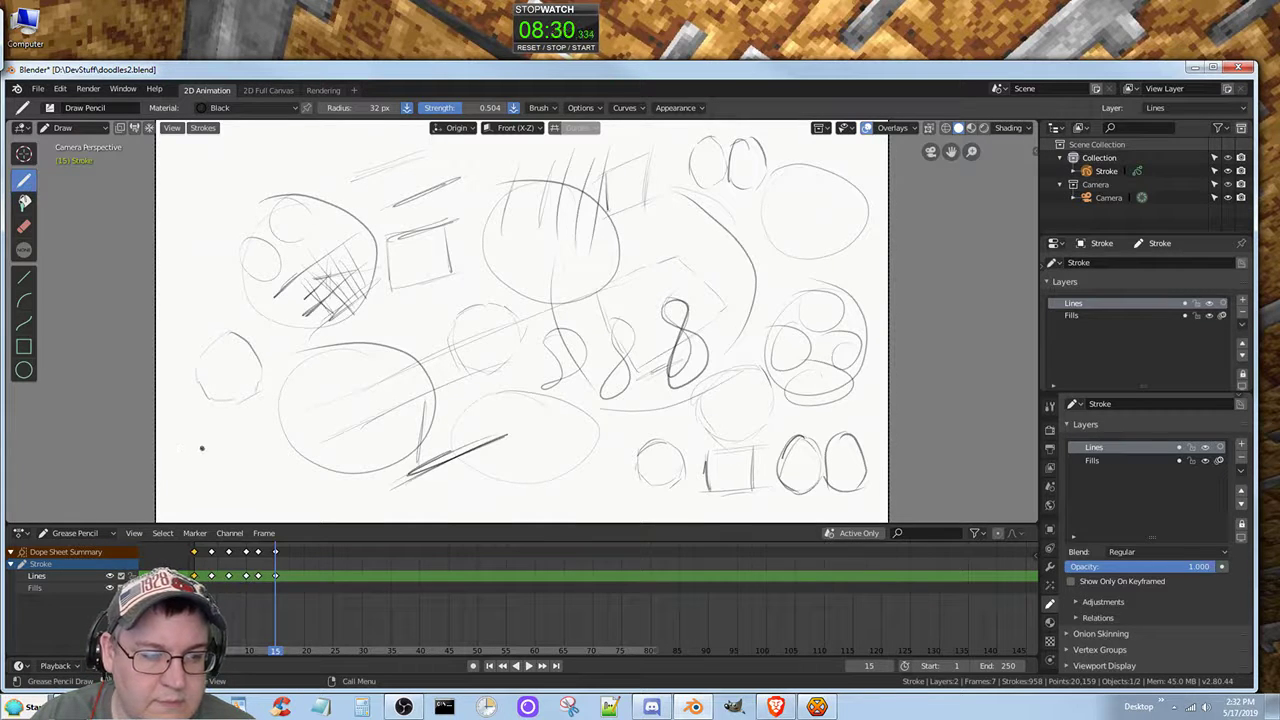
Step: Draw a small fir-tree figure in the canvas's lower-left corner and clusters of short angled strokes along its lower edge
mouse_move(200, 465)
mouse_down()
mouse_move(193, 438)
mouse_move(216, 453)
mouse_move(189, 465)
mouse_move(200, 450)
mouse_up()
mouse_move(197, 448)
mouse_down()
mouse_move(220, 466)
mouse_move(188, 486)
mouse_move(232, 486)
mouse_move(203, 482)
mouse_move(205, 494)
mouse_move(198, 478)
mouse_move(216, 476)
mouse_move(216, 456)
mouse_up()
drag(191, 456, 214, 472)
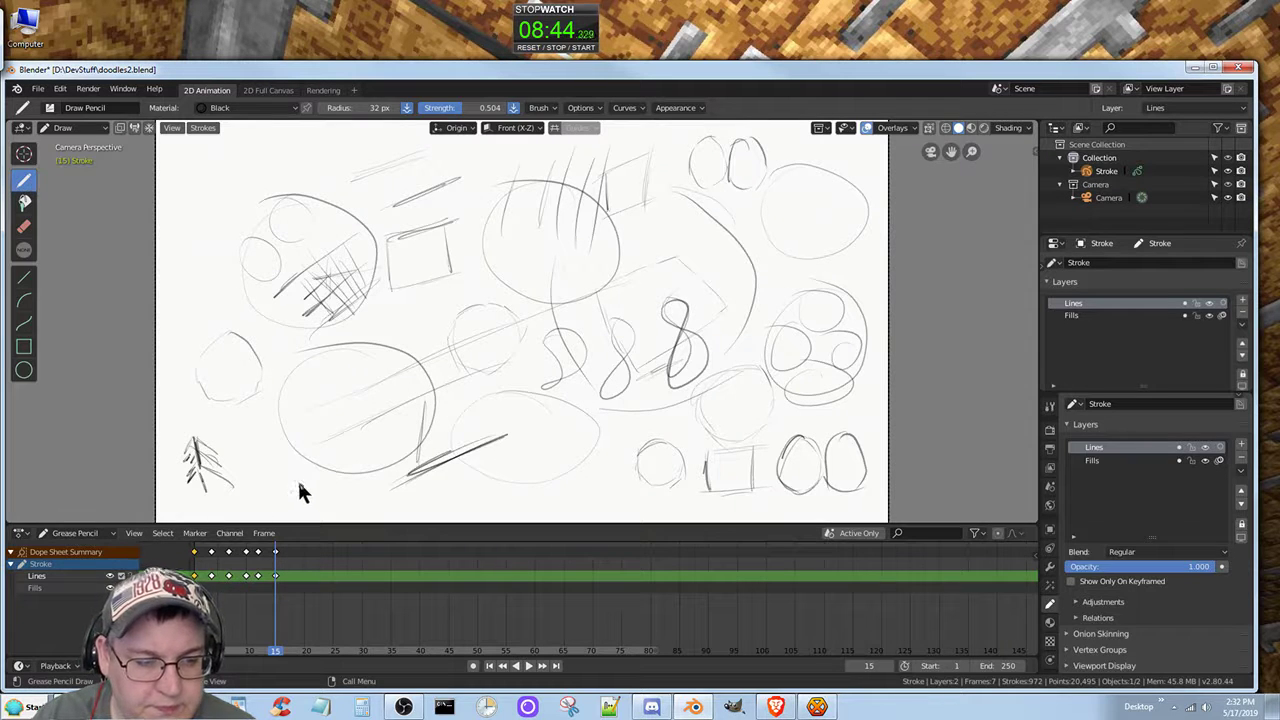
drag(297, 480, 304, 492)
click(296, 499)
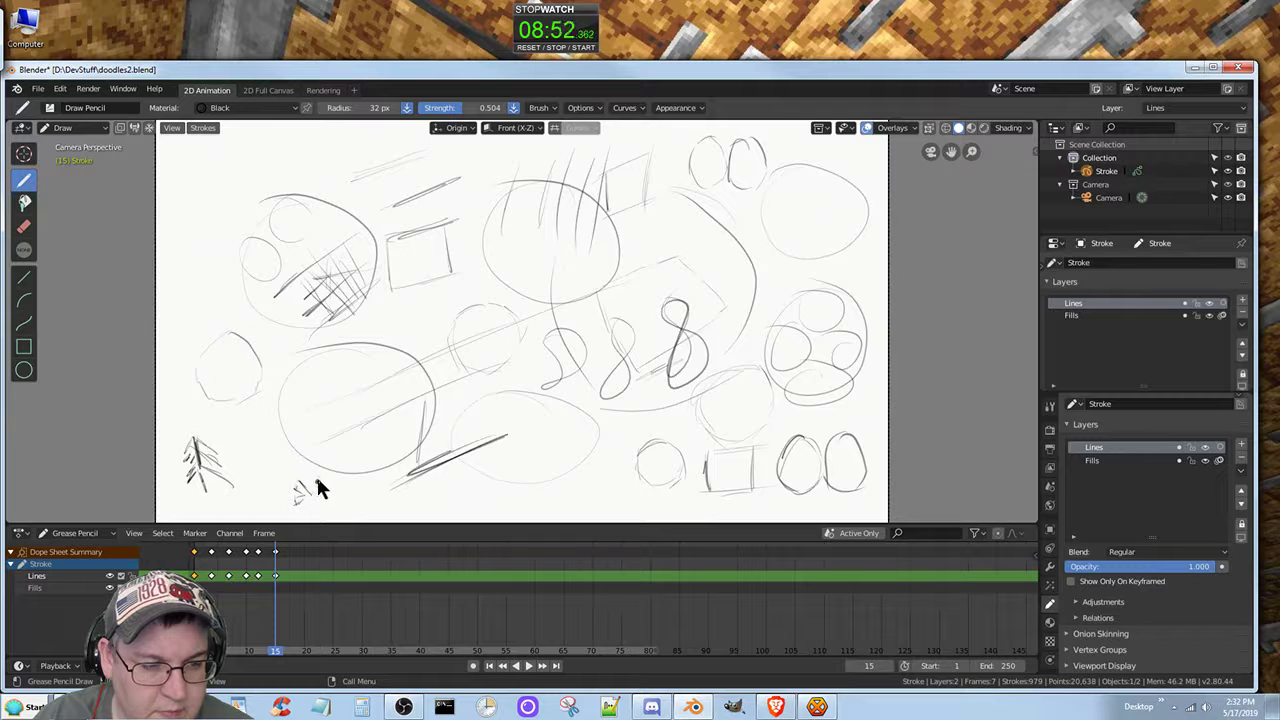
mouse_move(317, 486)
mouse_down()
mouse_move(342, 492)
mouse_move(326, 498)
mouse_up()
click(338, 492)
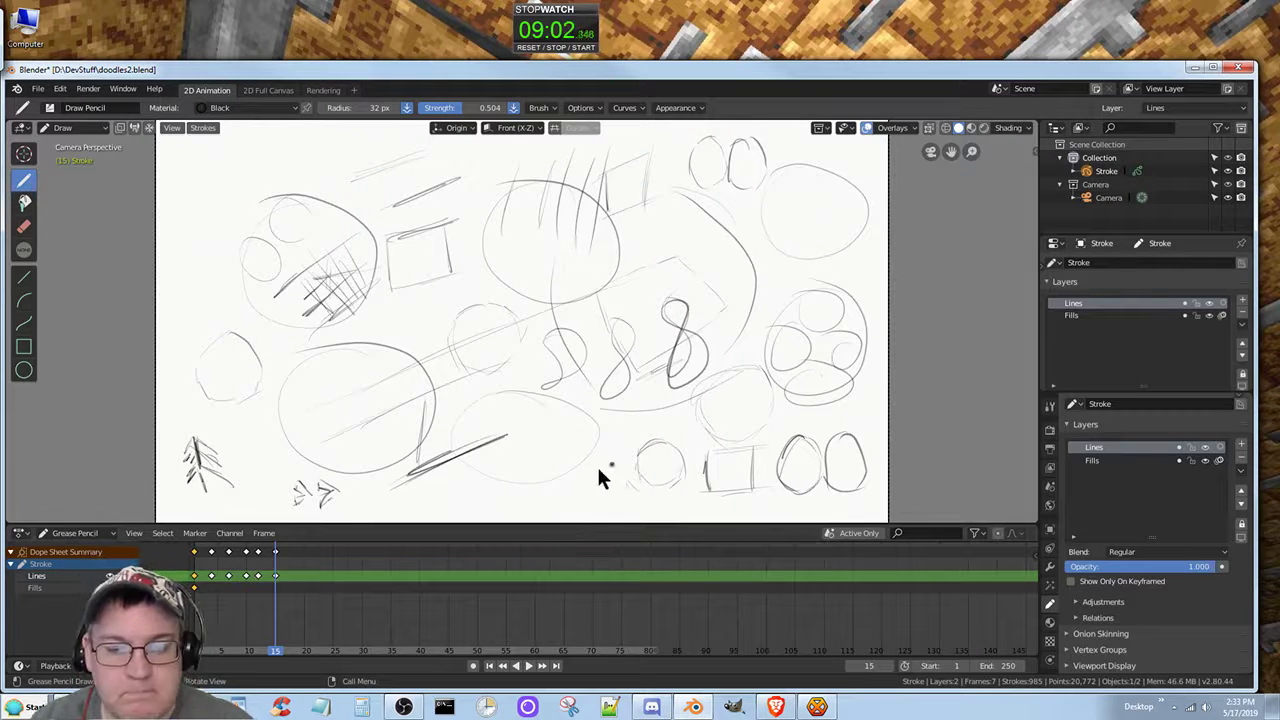
mouse_move(577, 494)
mouse_down()
mouse_move(606, 487)
mouse_move(620, 503)
mouse_move(603, 474)
mouse_move(620, 494)
mouse_move(600, 488)
mouse_up()
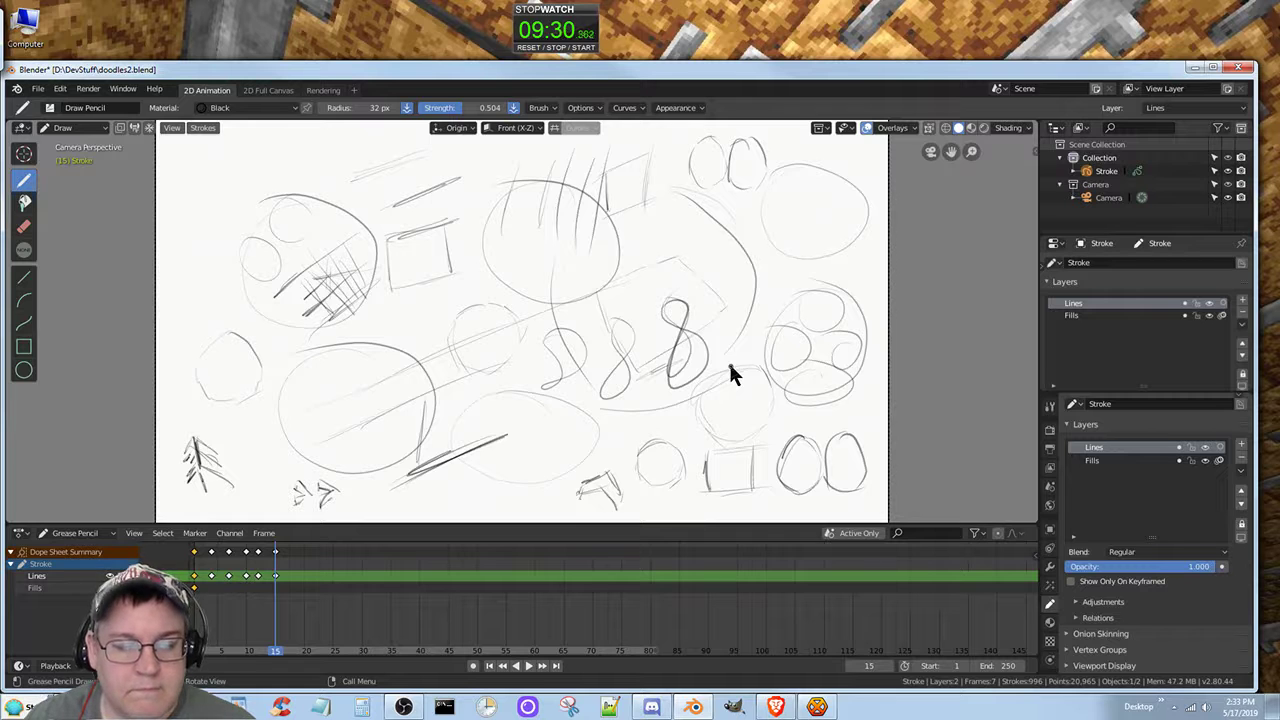
Step: Save the drawing file and minimise the drawing and browser windows to clear the desktop
key(ctrl+s)
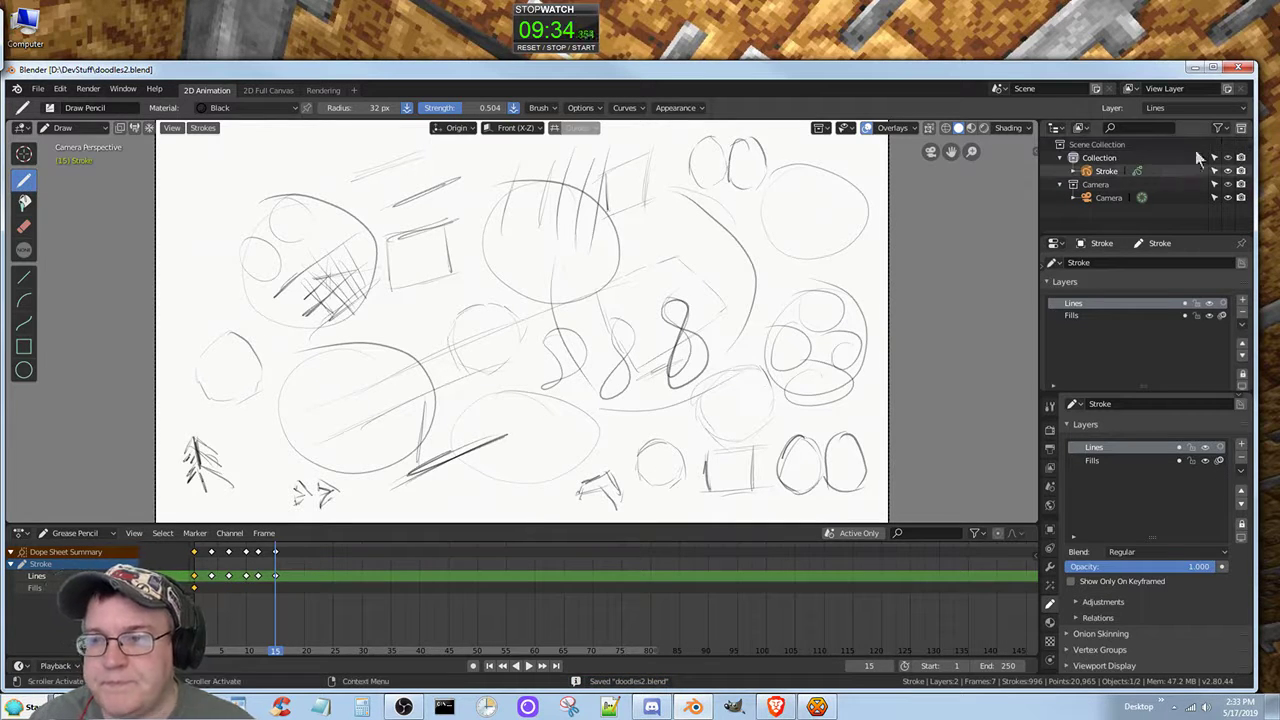
click(1211, 70)
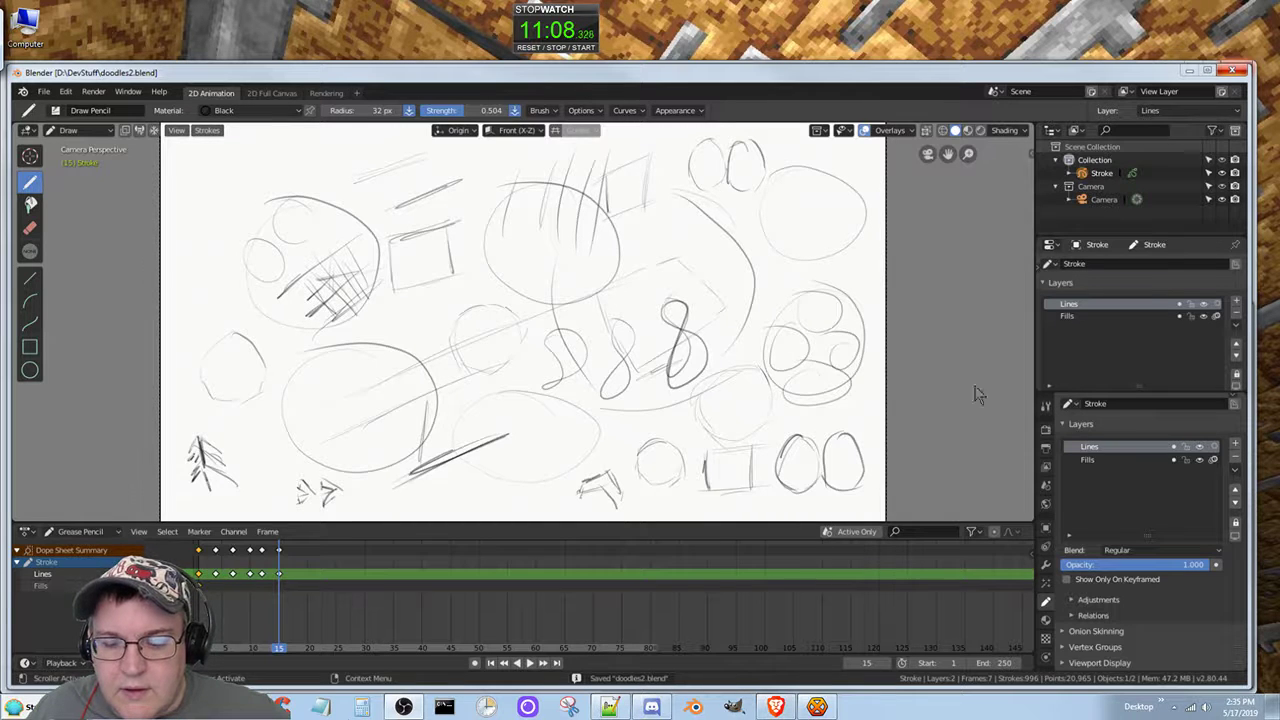
right_click(1264, 330)
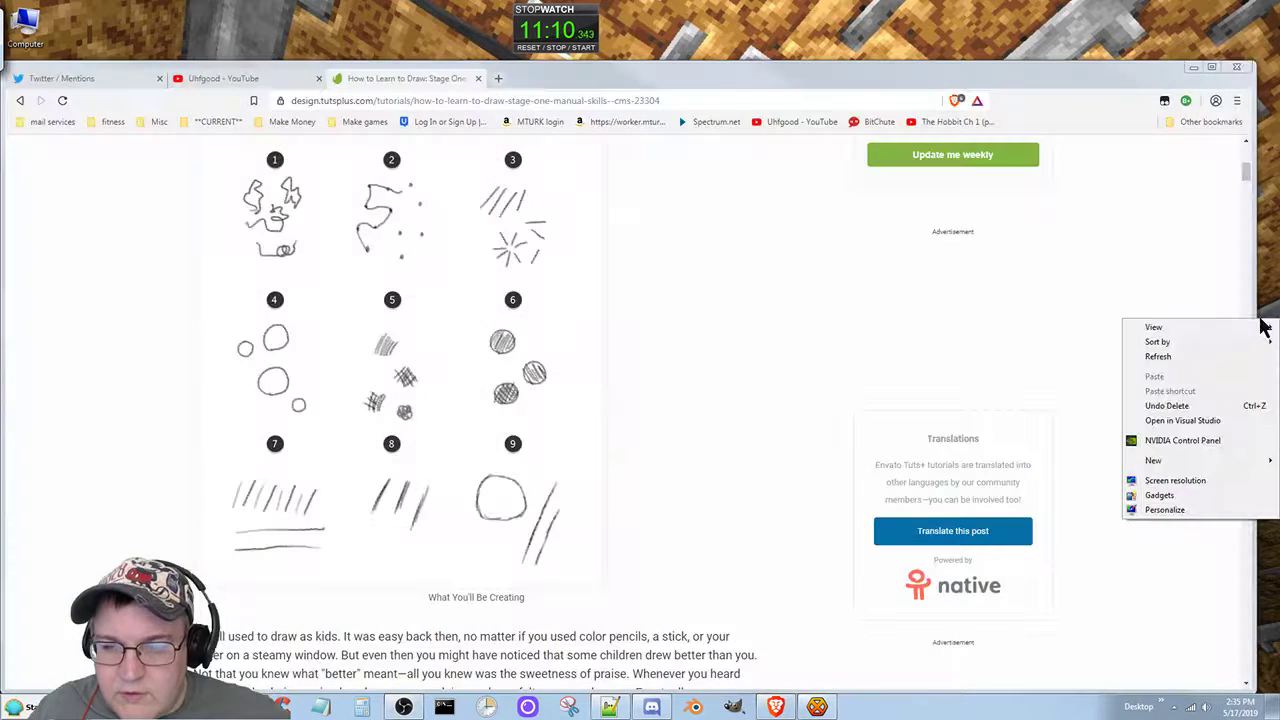
click(1190, 362)
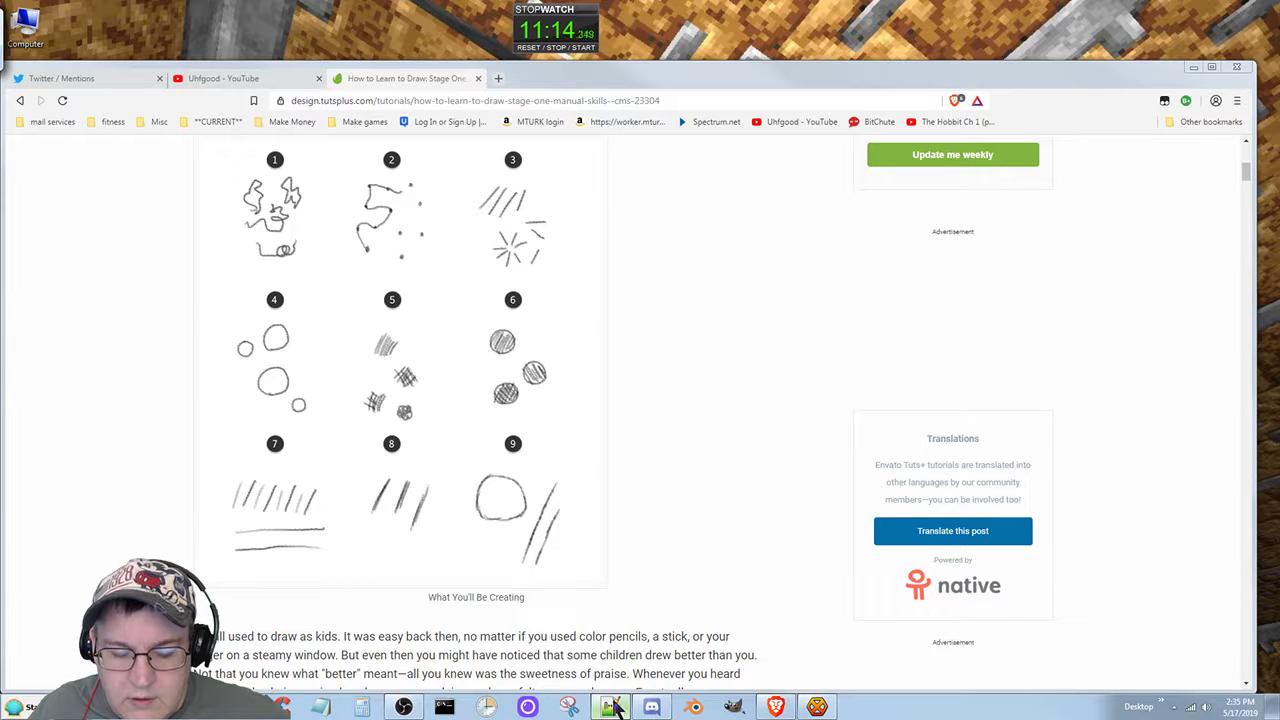
click(1205, 68)
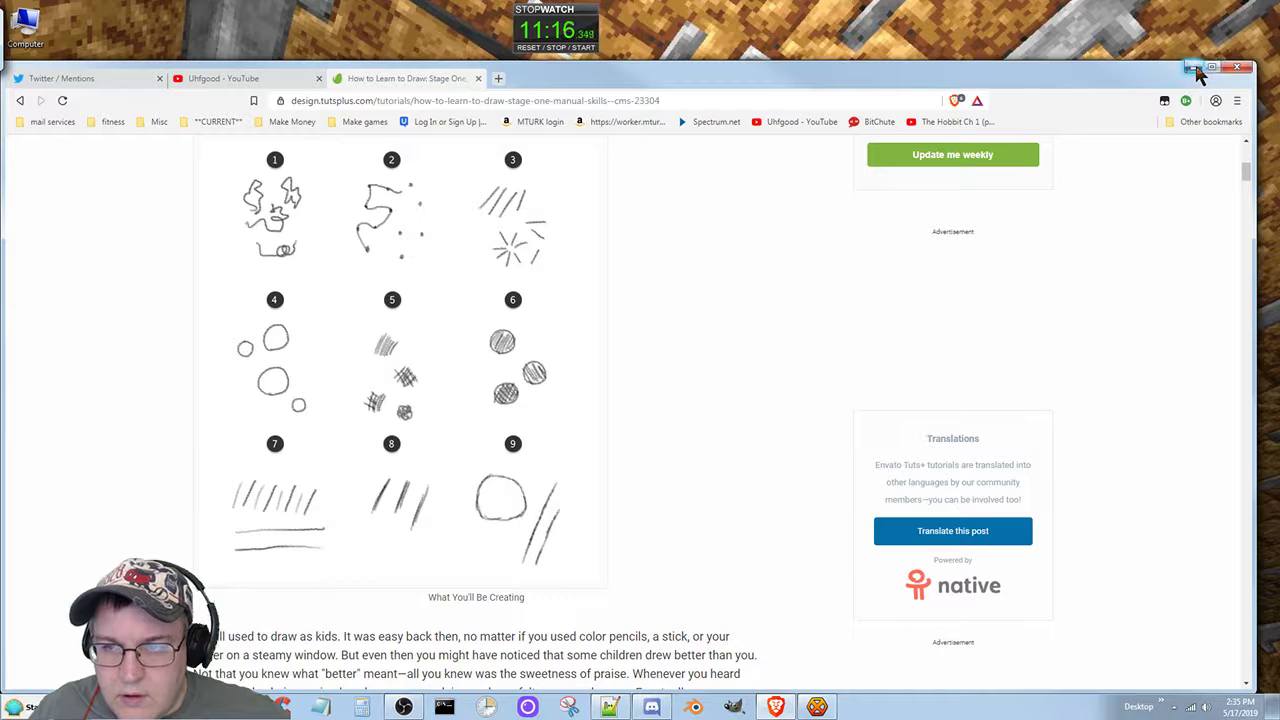
click(1193, 68)
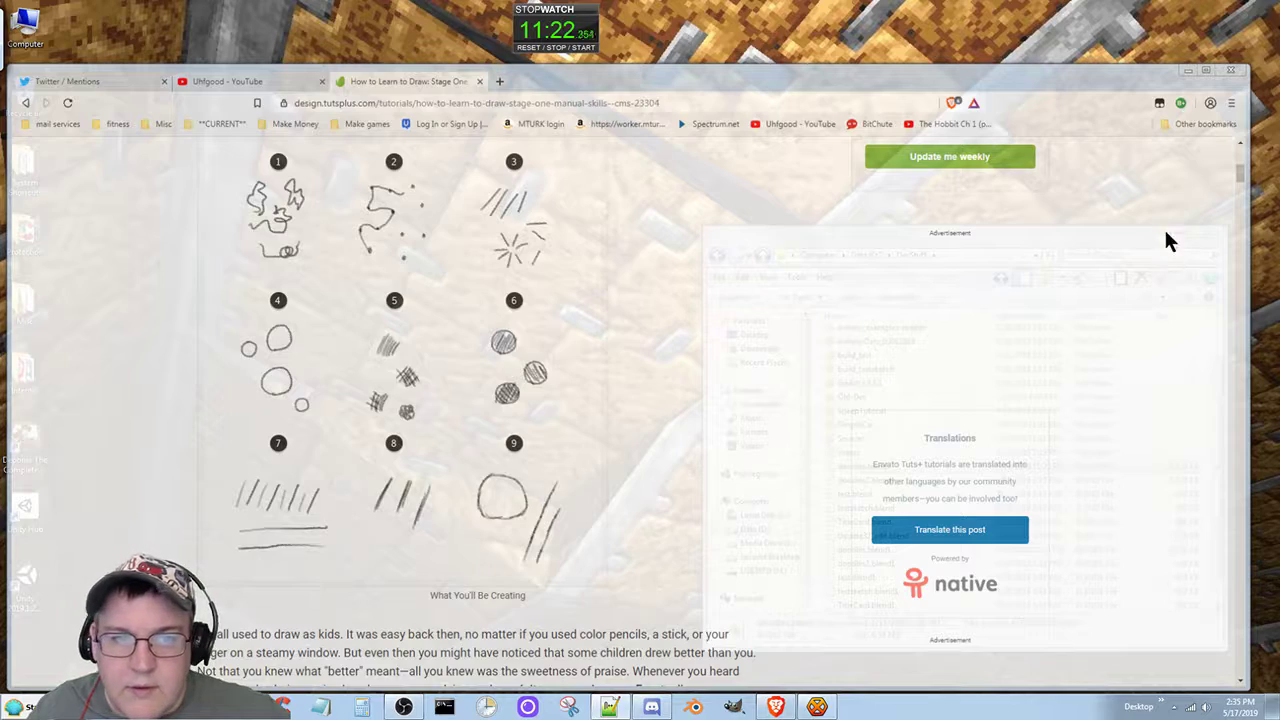
Step: Stop the desktop stopwatch and reset it to zero
mouse_move(603, 21)
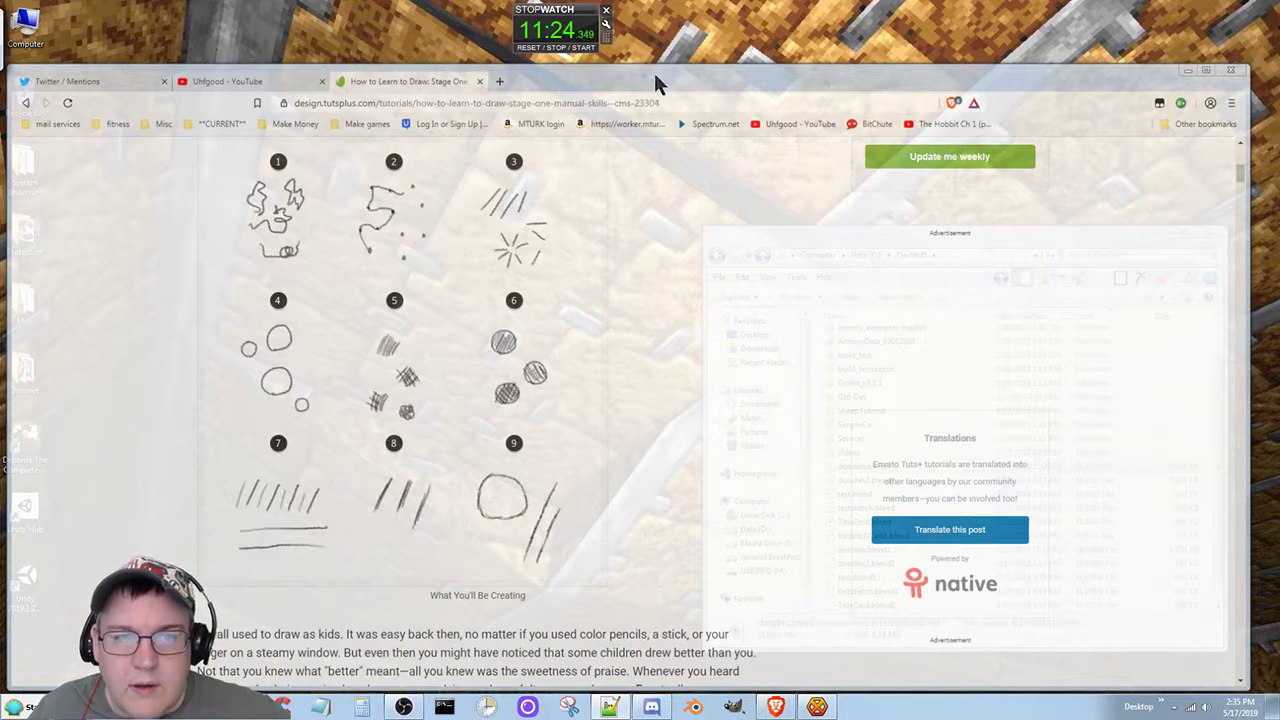
key(alt+2)
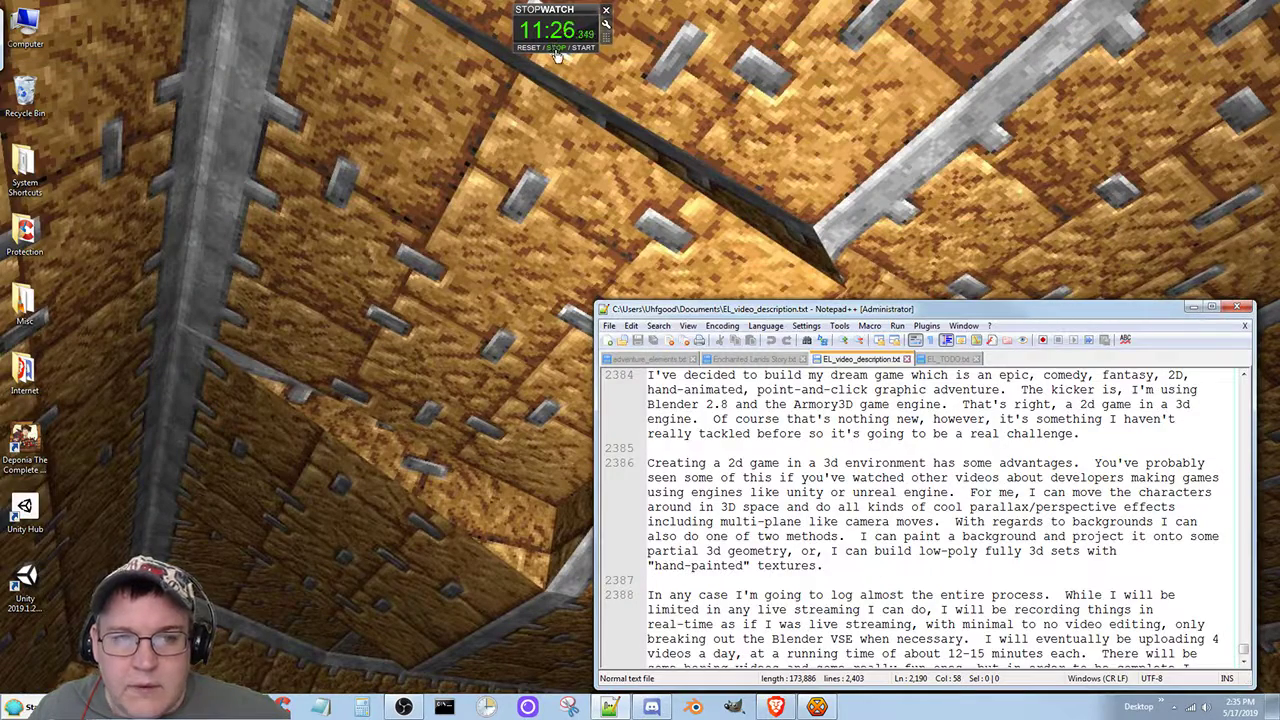
click(528, 48)
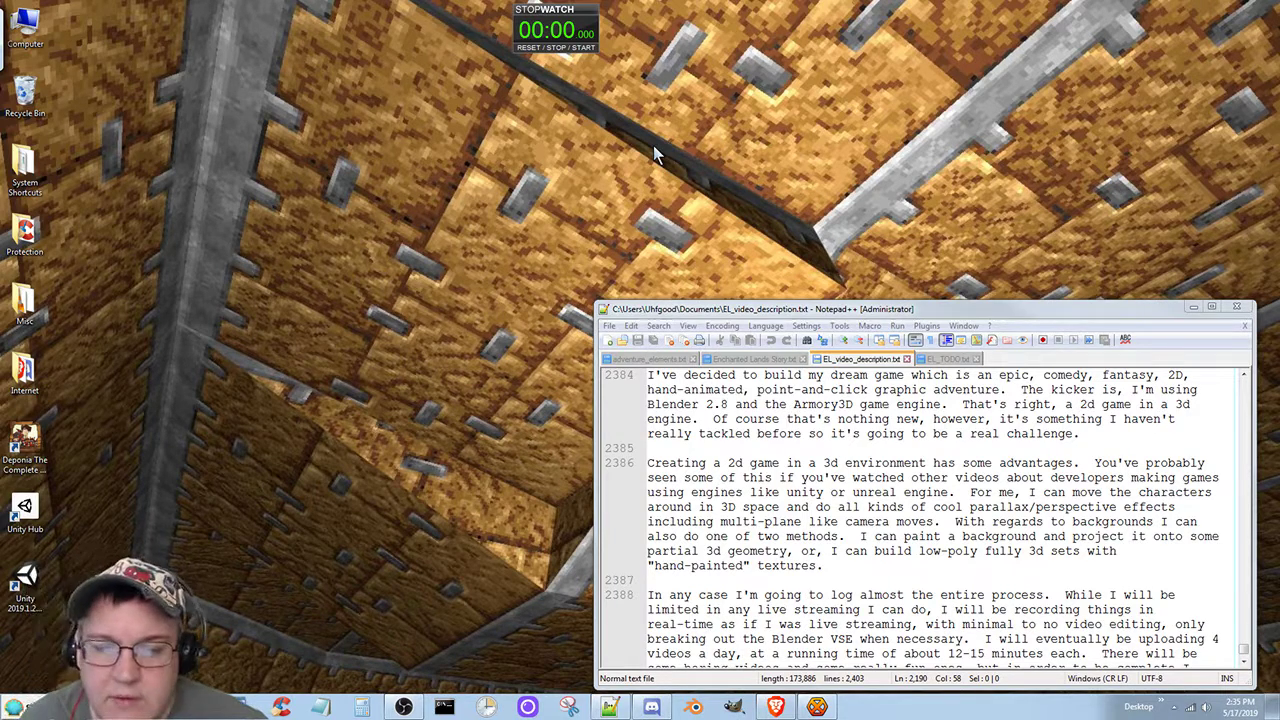
Step: Switch to Enchanted Lands Story.txt in Notepad++ and go to the per-part synopsis section at its end
click(747, 362)
scroll(786, 520, down, 4)
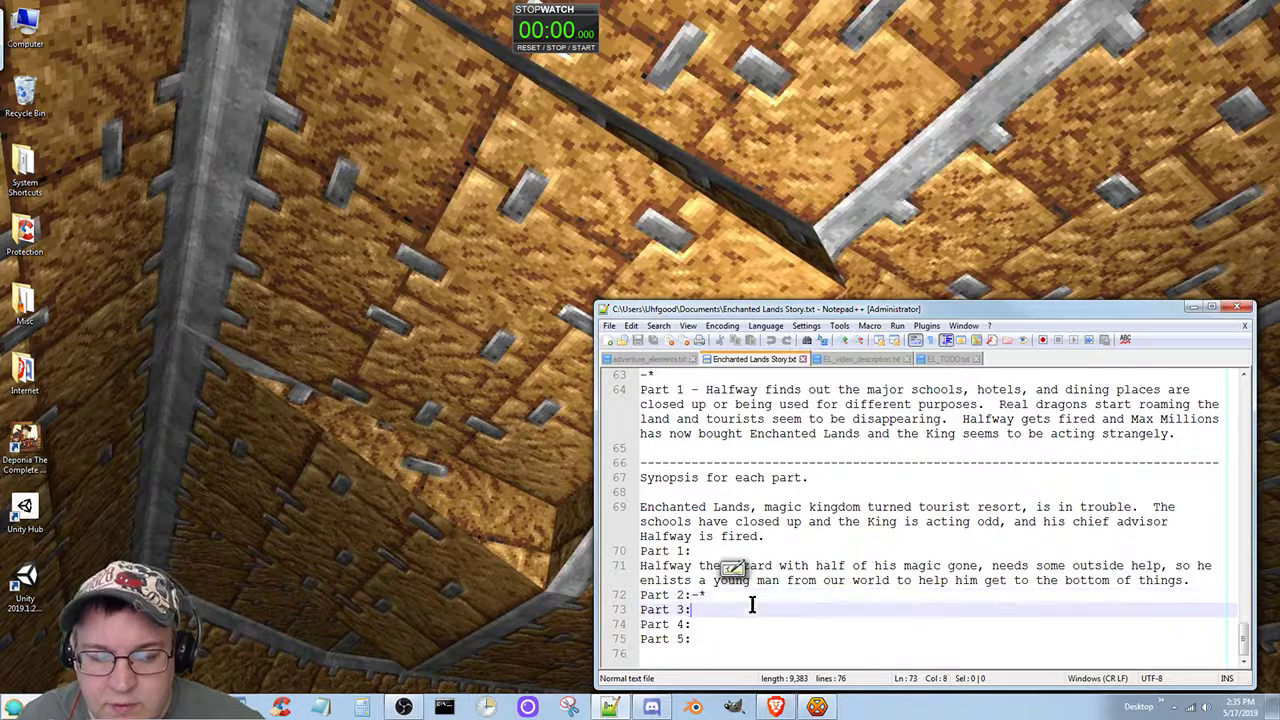
click(757, 607)
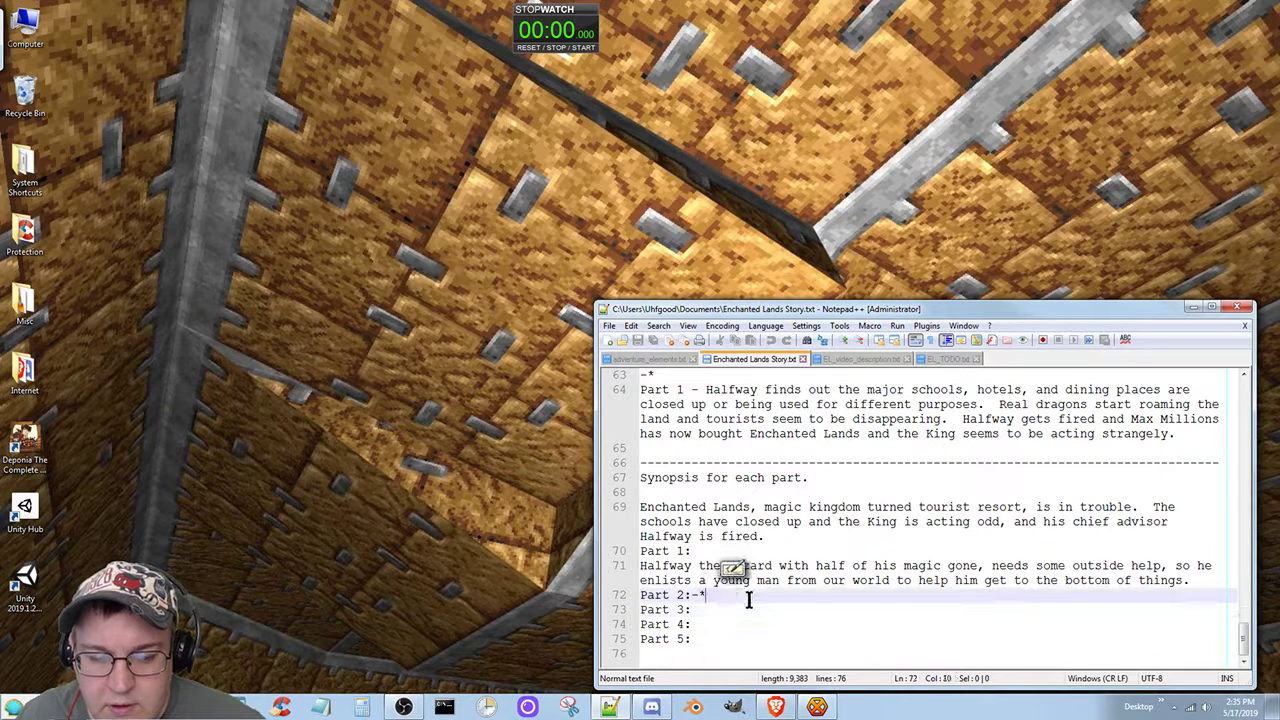
click(748, 597)
click(864, 513)
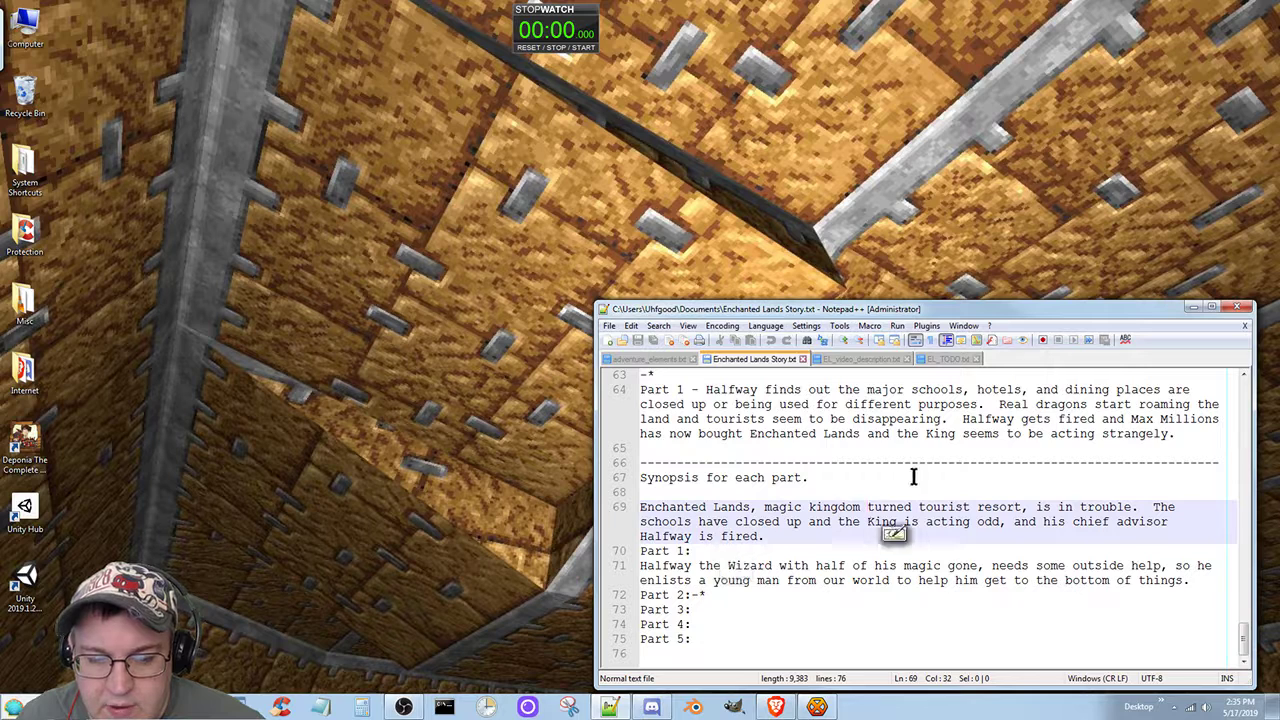
click(915, 476)
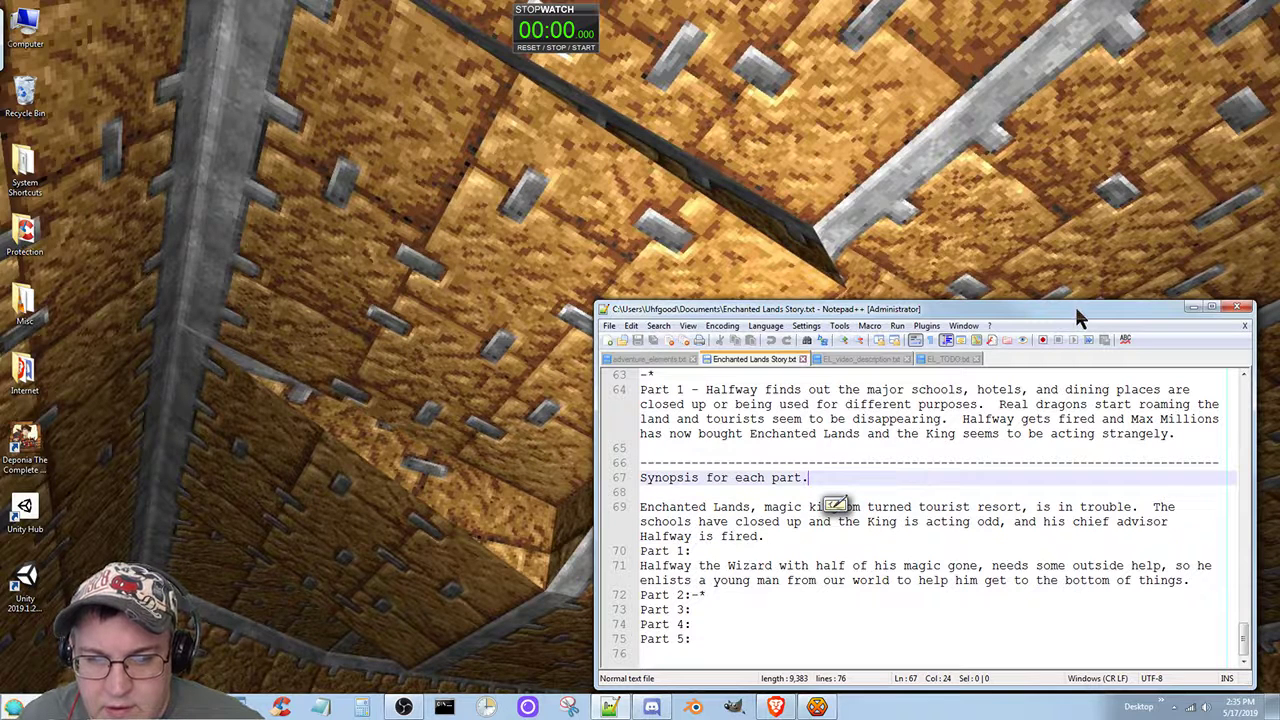
click(836, 505)
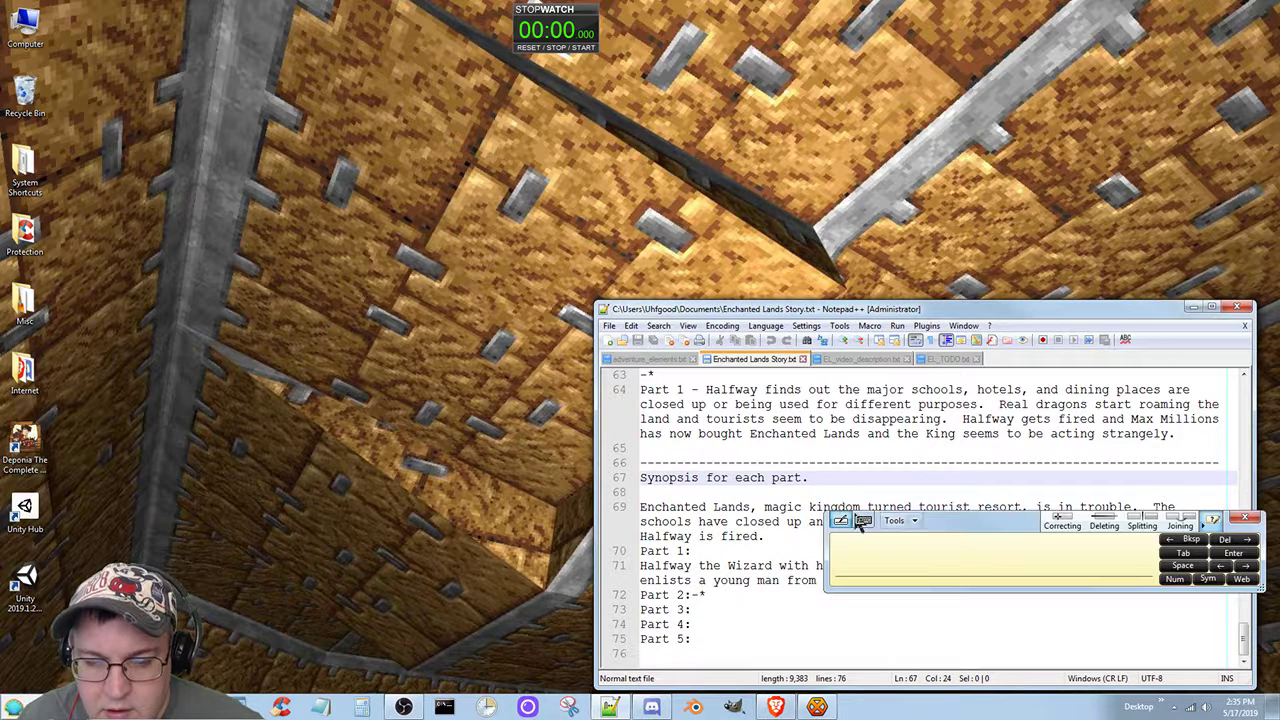
click(1244, 517)
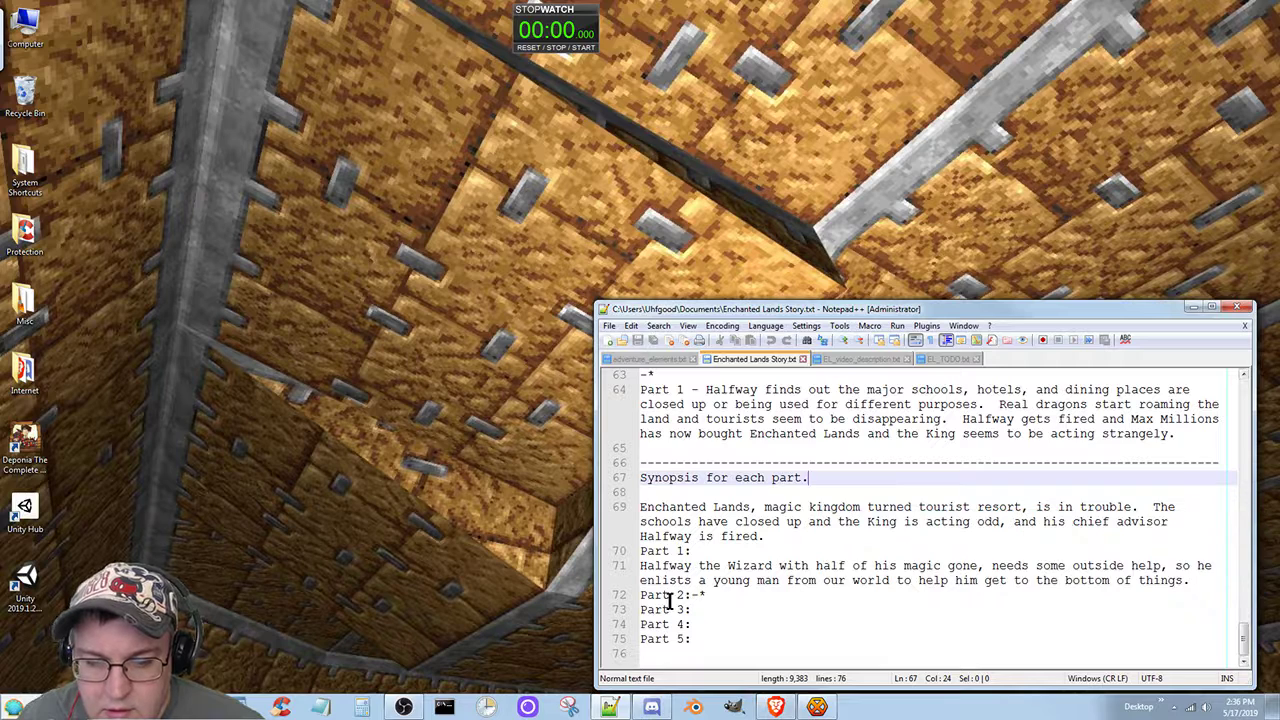
Step: Remove the "-*" marker after "Part 2:" in the synopsis section and add an empty line below that heading
click(710, 596)
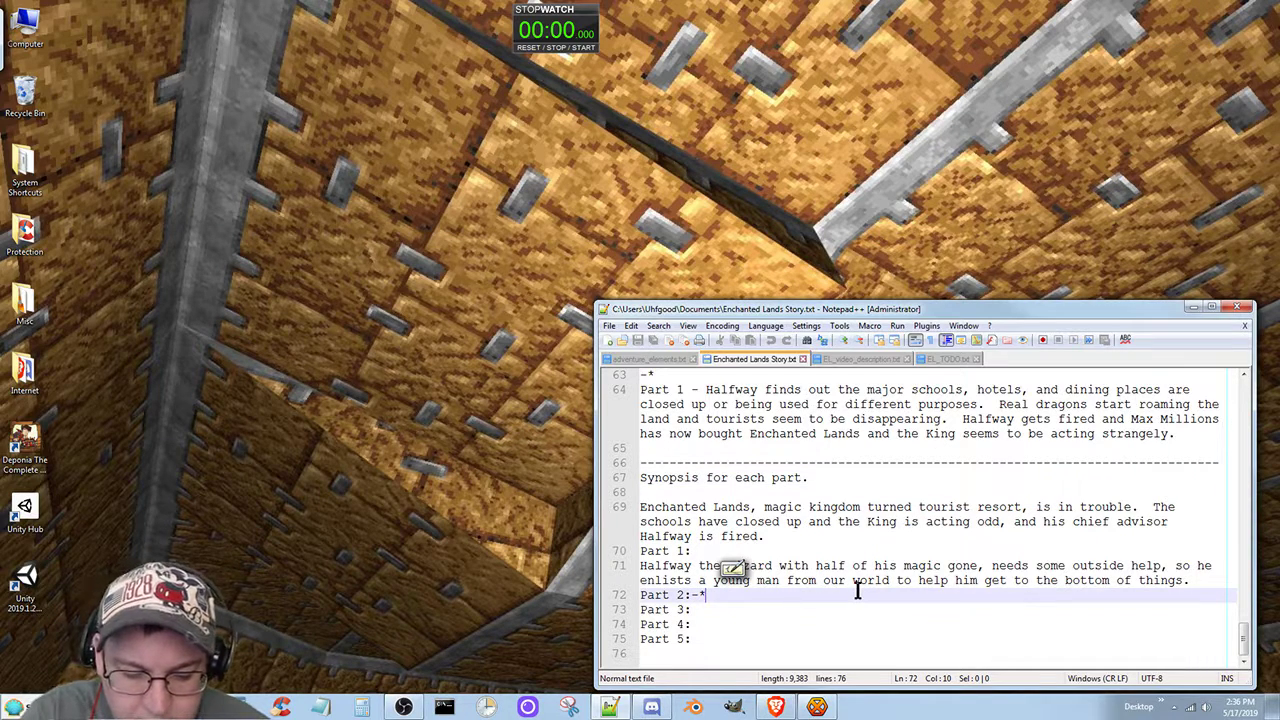
key(BackSpace)
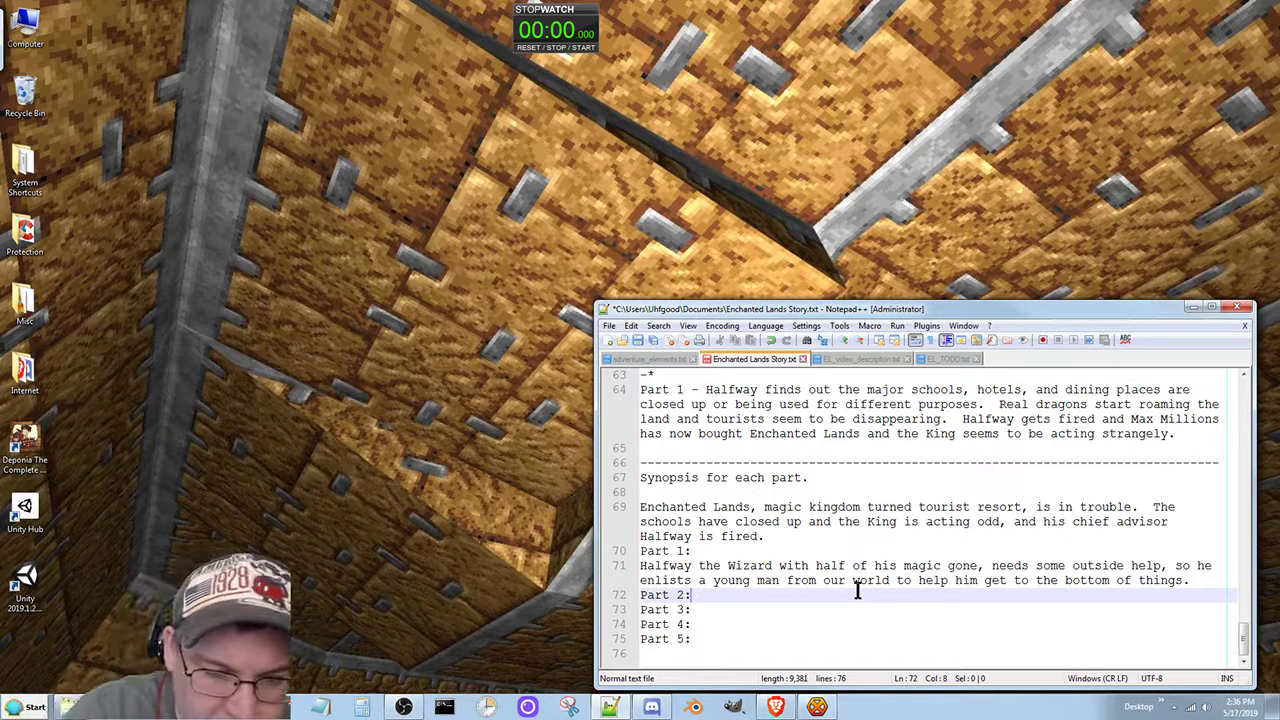
key(BackSpace)
key(Return)
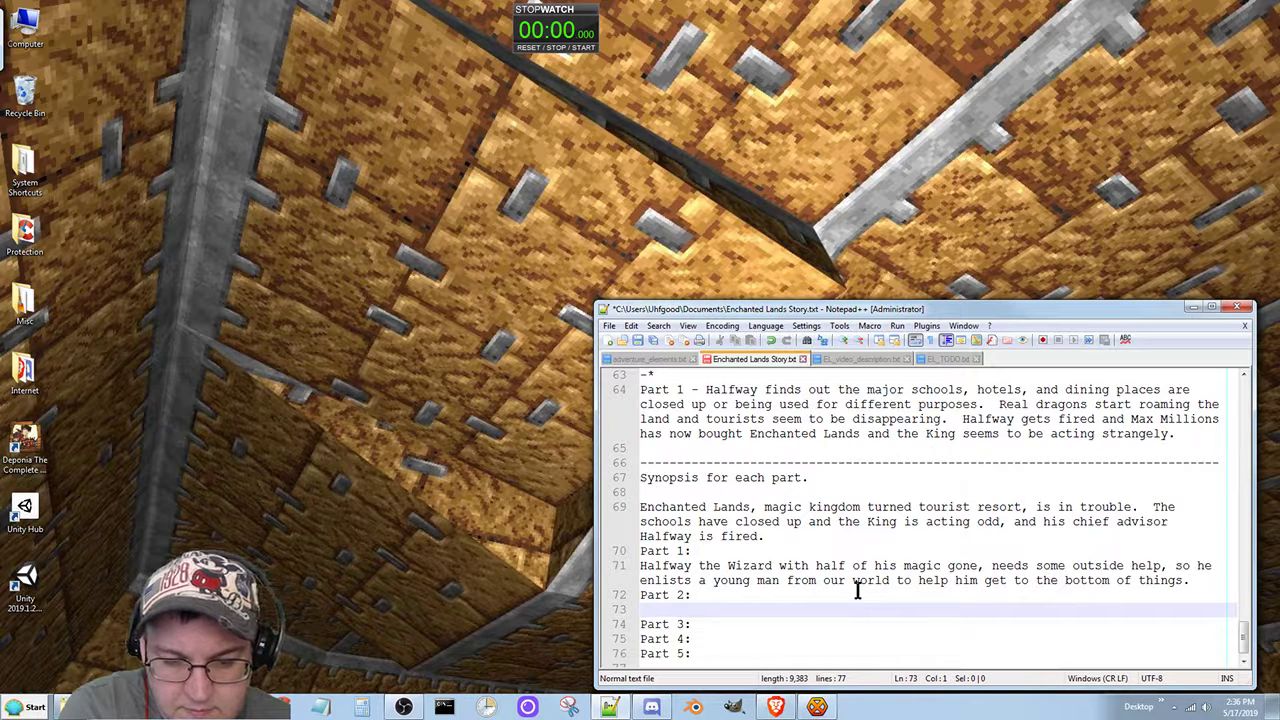
Step: Write "He tells the young man named John to start looking around" on the line below "Part 2:"
text(He tells the yh)
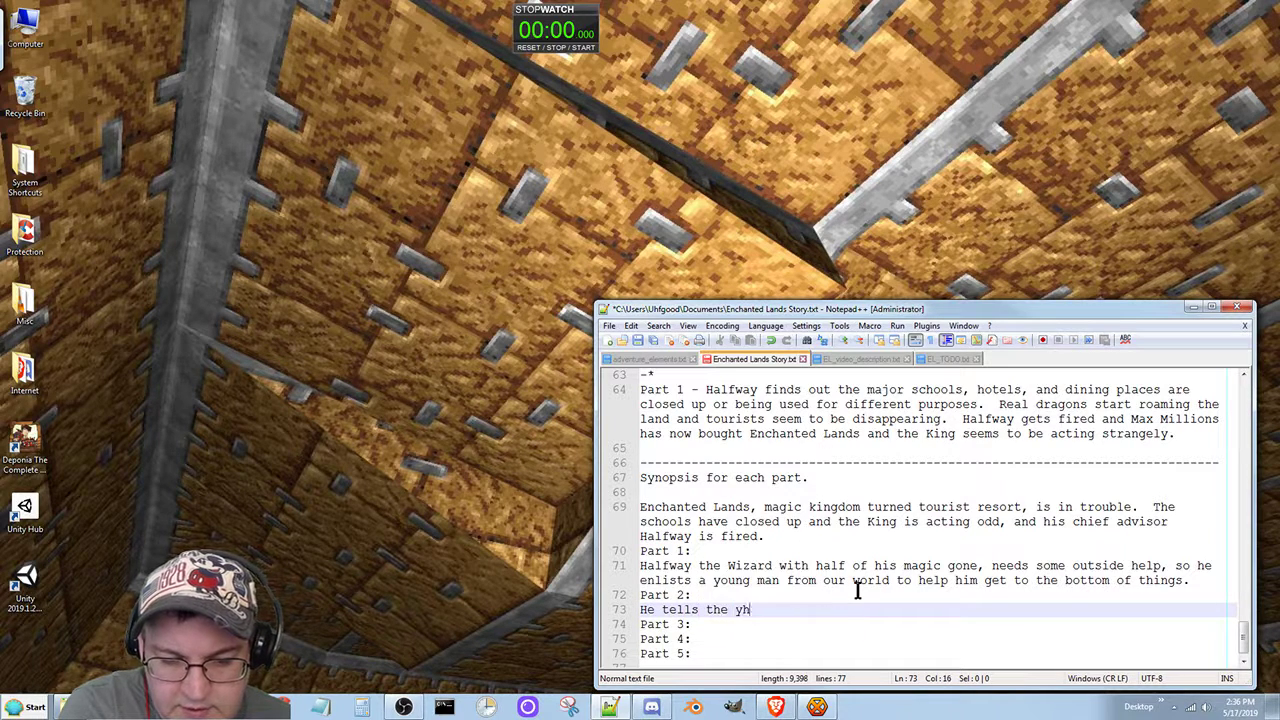
text(ou)
key(BackSpace)
key(BackSpace)
key(BackSpace)
text(ou)
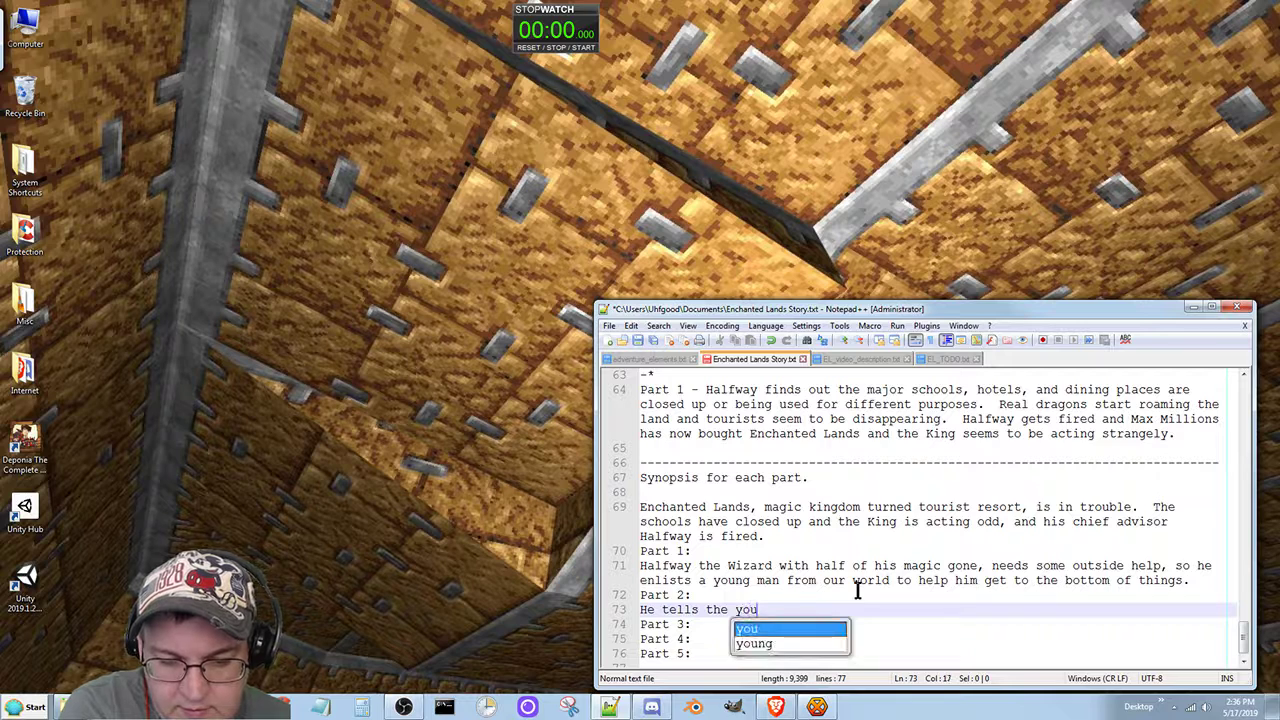
text(ng man named Joh)
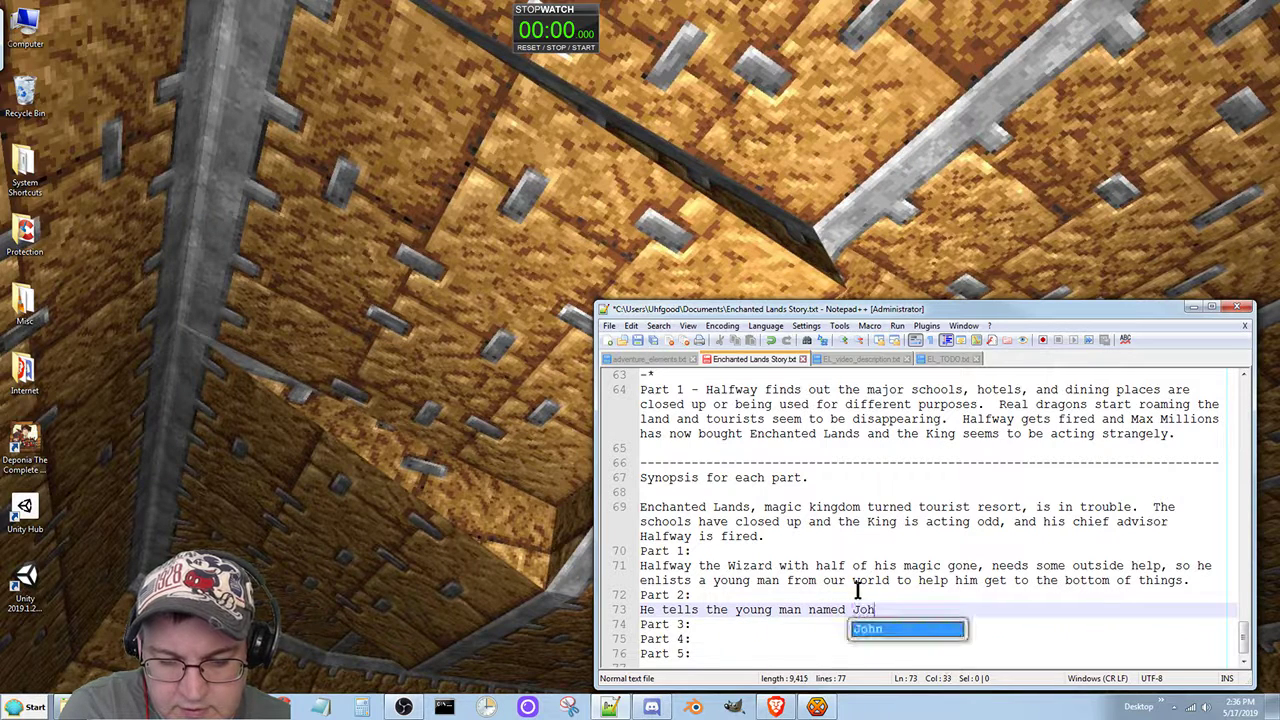
text(n to )
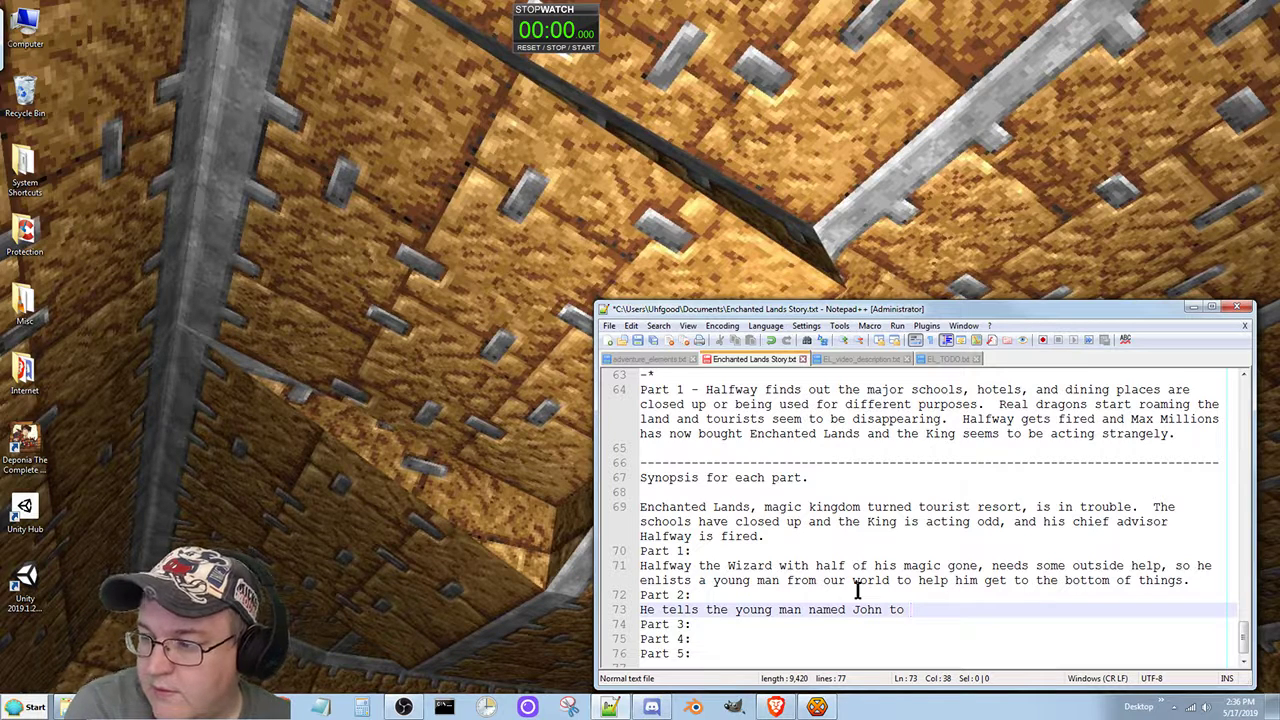
text(start look)
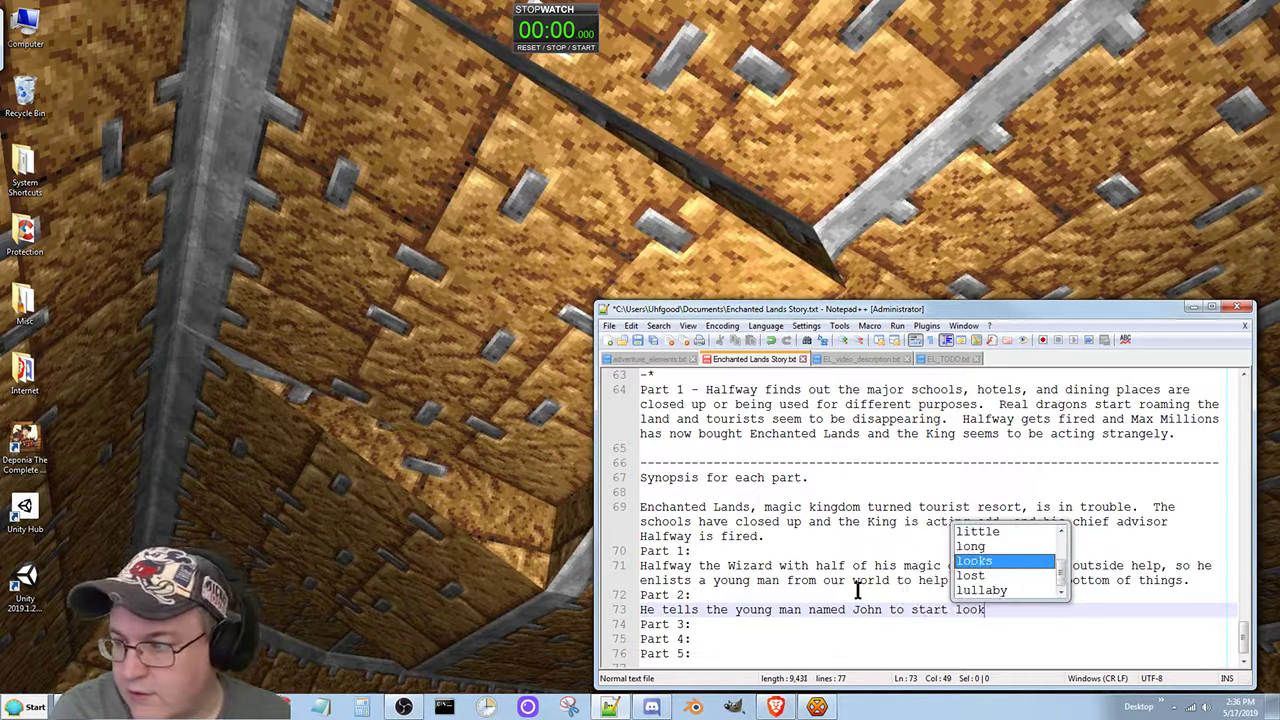
text(ing around)
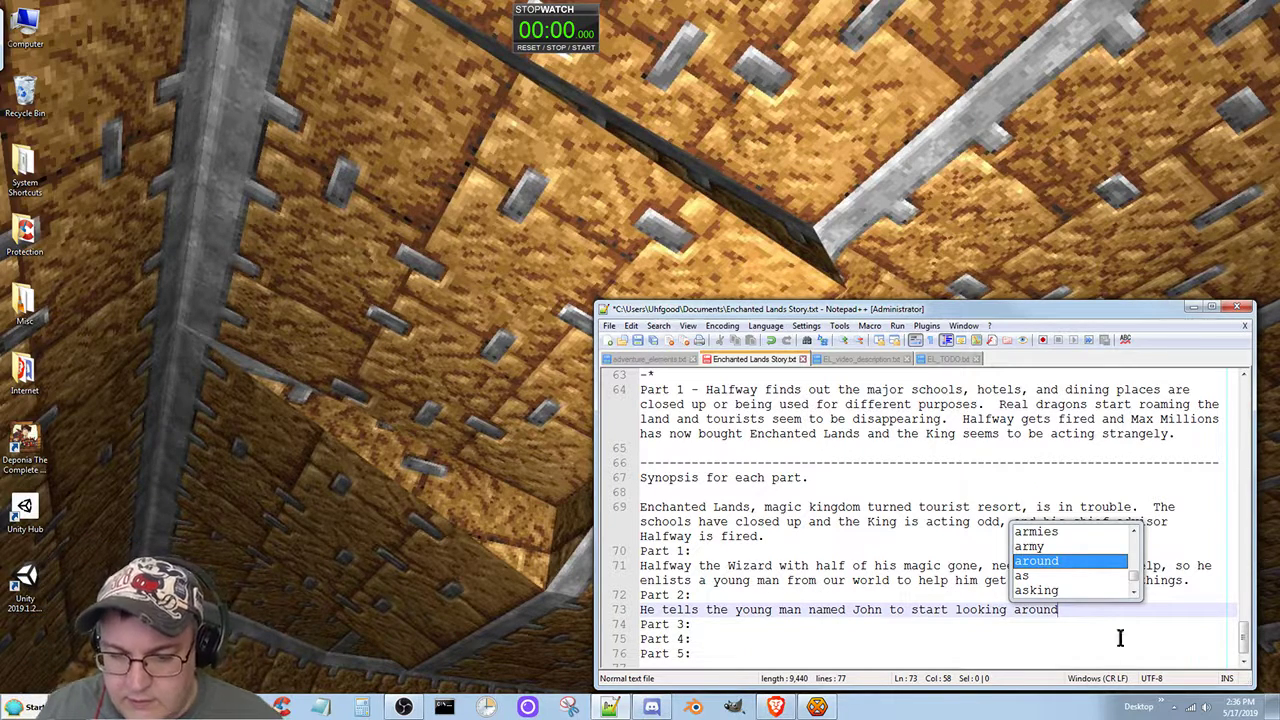
Step: Finish the Part 2 sentence with "and that he'll be back." and narrow the editor window slightly
click(1091, 610)
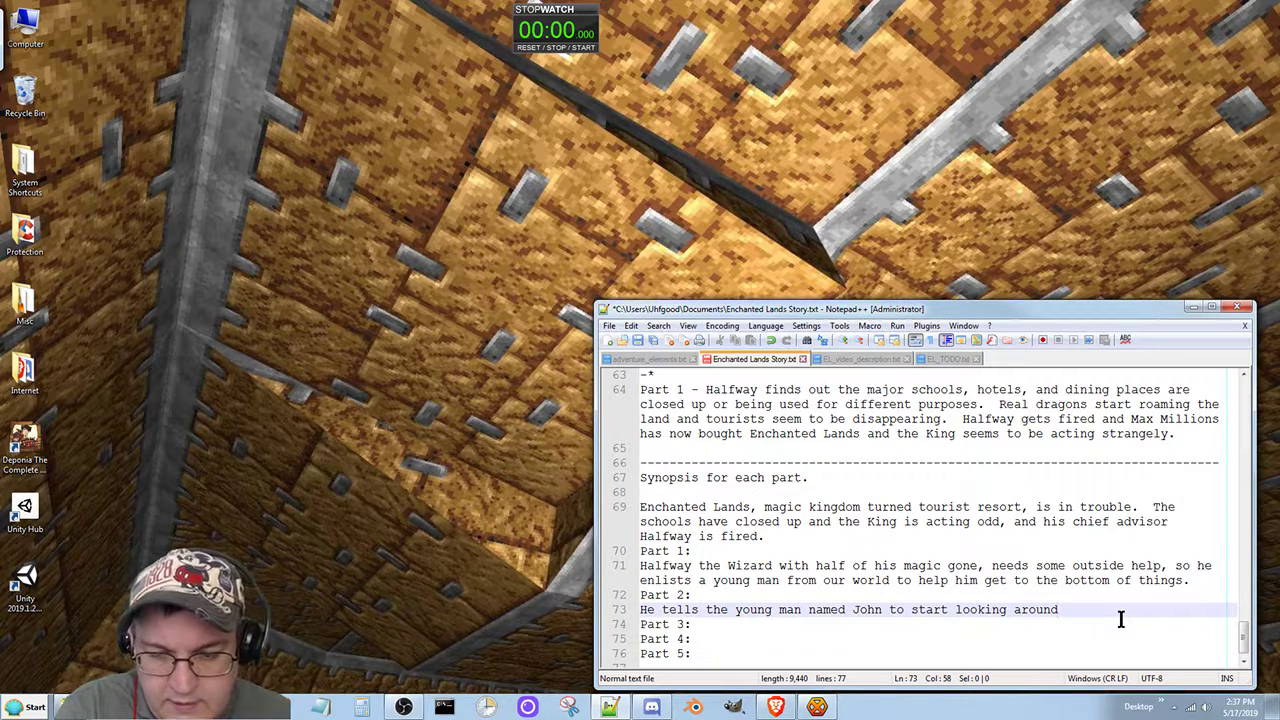
text(and that he'll be back)
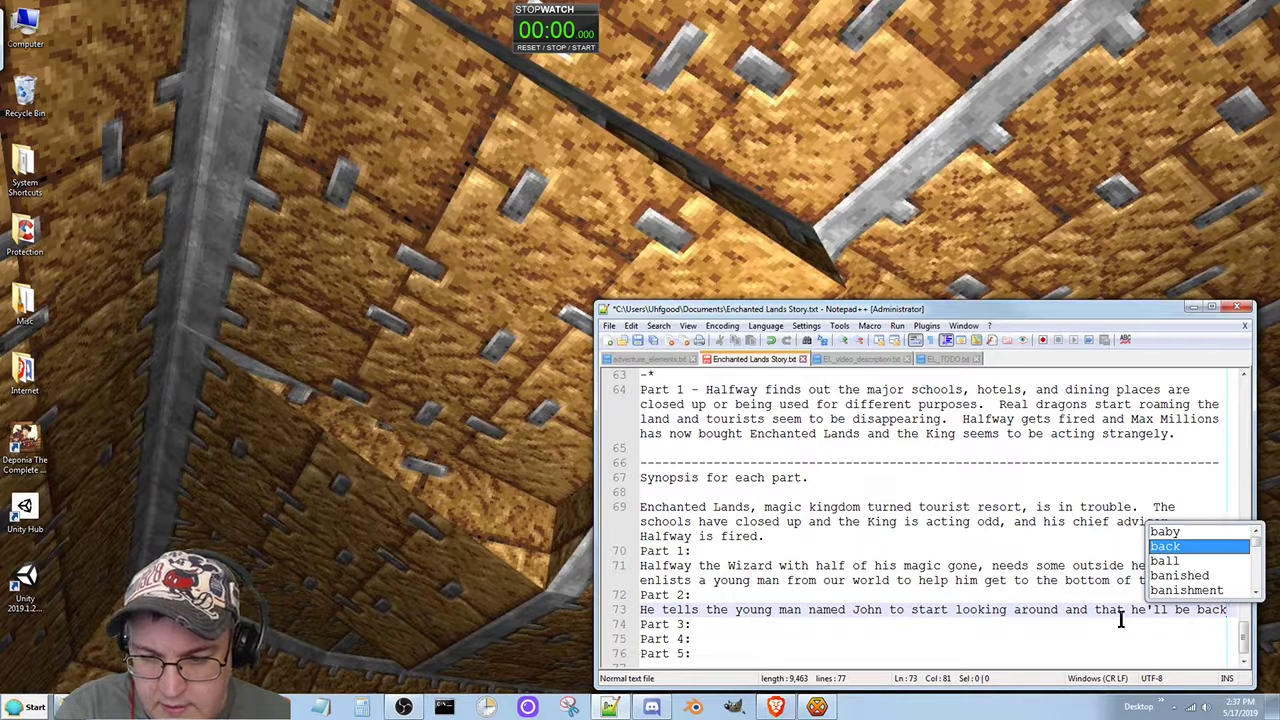
text(.)
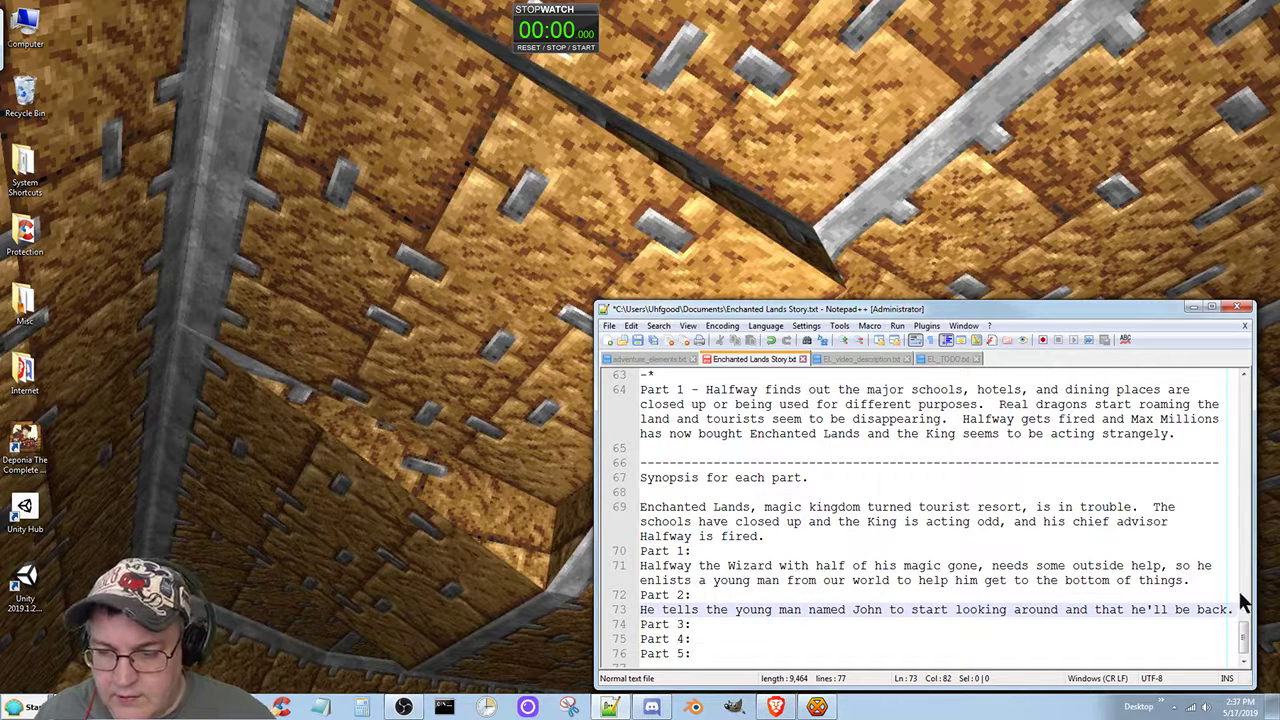
drag(1254, 600, 1246, 587)
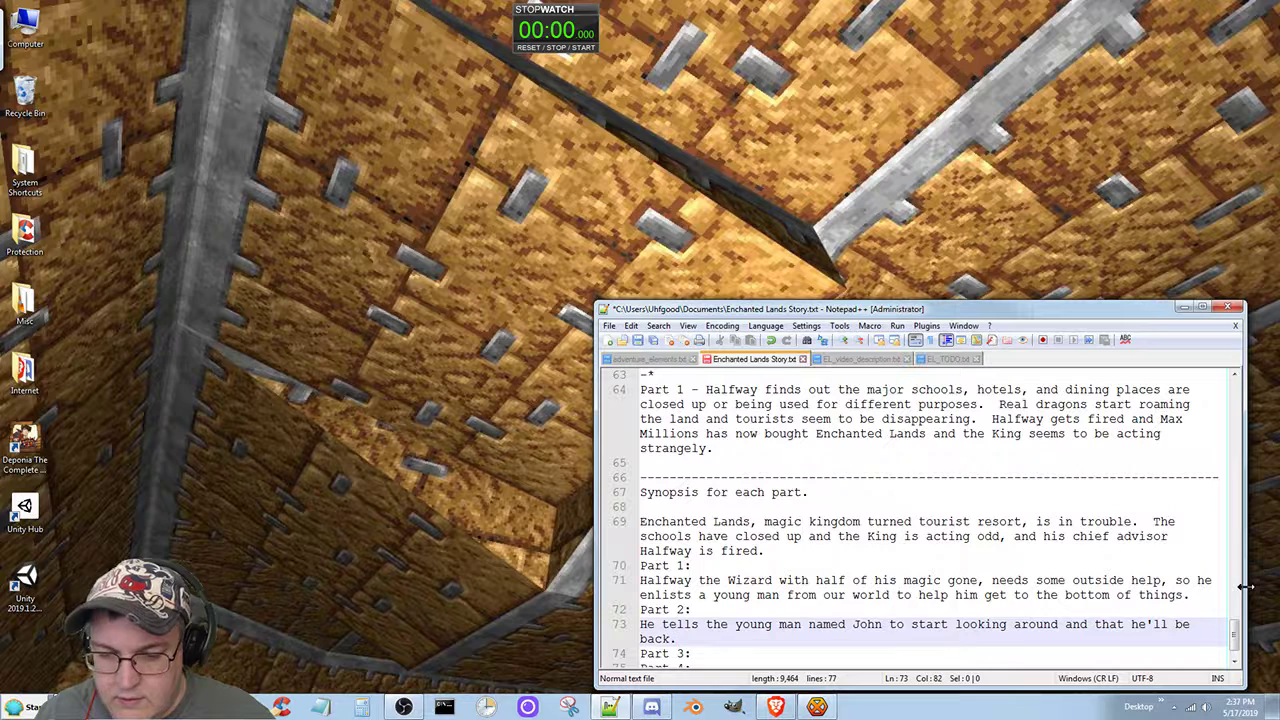